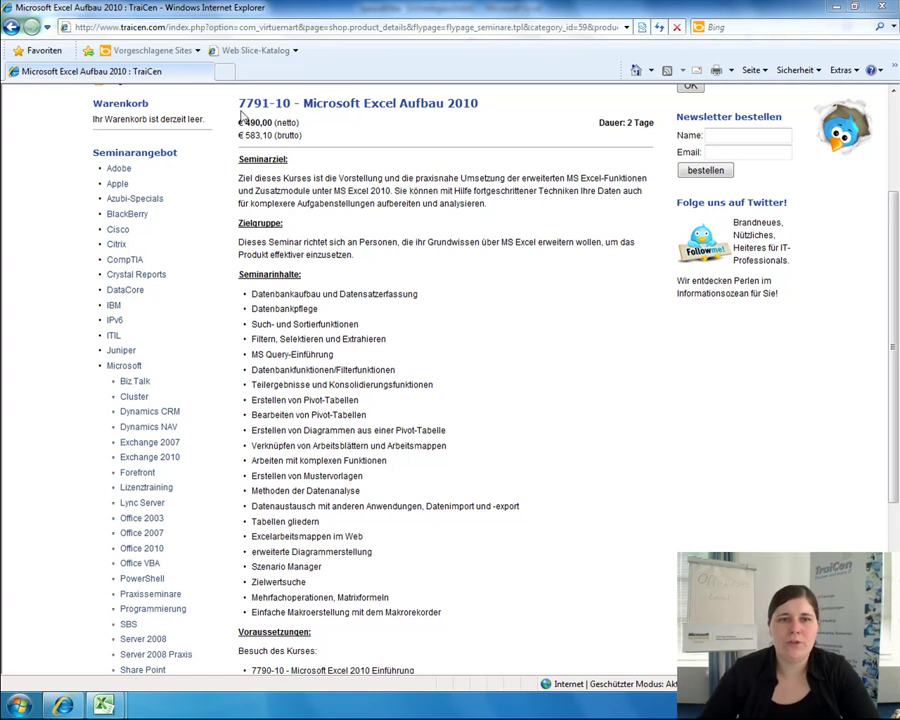
- Highlight the course title, the year 2010 and the 2 Tage duration on the course page
{"action": "left_click_drag", "start_coordinate": [240, 103], "coordinate": [473, 111]}
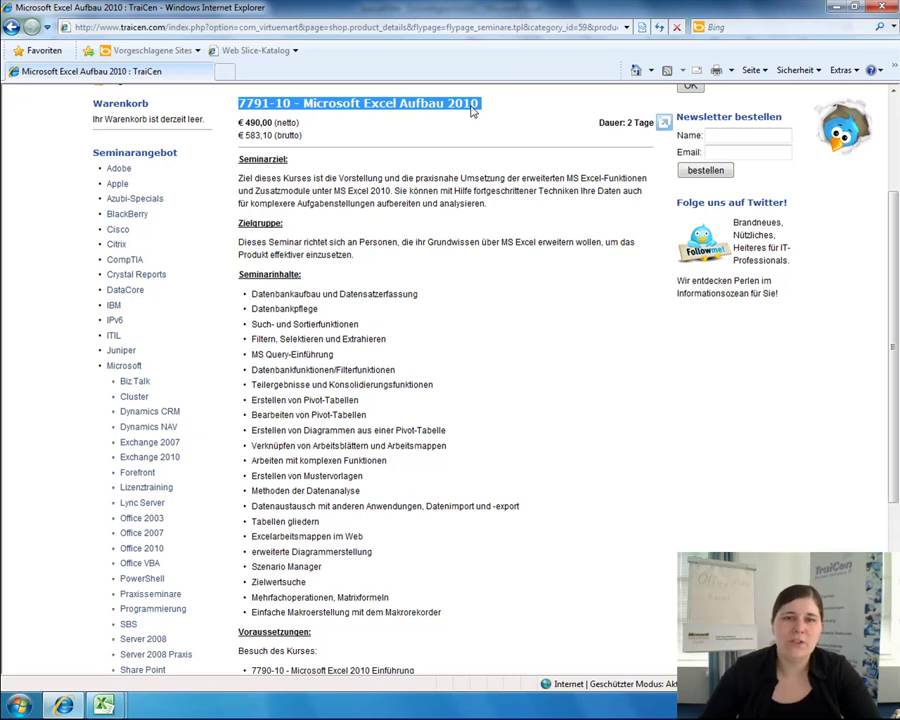
{"action": "left_click", "coordinate": [450, 103]}
{"action": "double_click", "coordinate": [450, 103]}
{"action": "left_click_drag", "start_coordinate": [455, 104], "coordinate": [478, 110]}
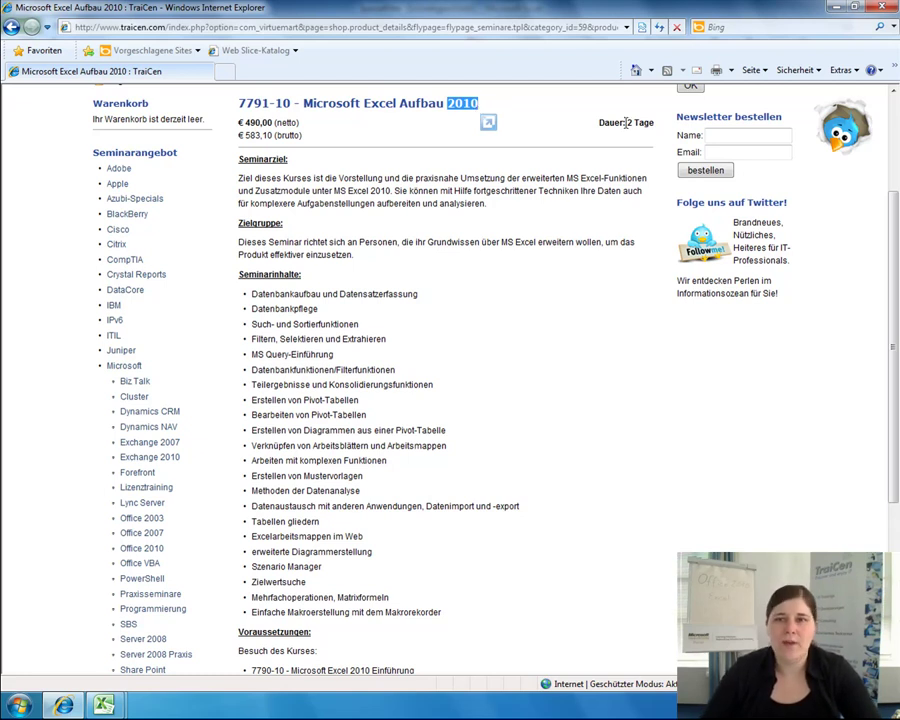
{"action": "left_click_drag", "start_coordinate": [625, 122], "coordinate": [655, 123]}
{"action": "left_click", "coordinate": [591, 137]}
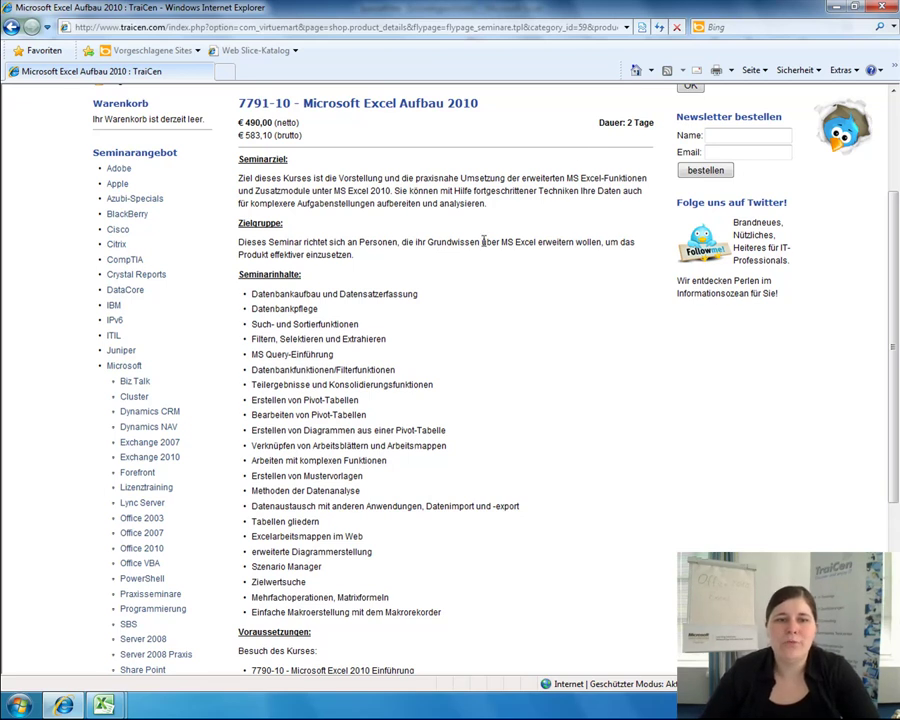
- Highlight seminar topics such as Pivot-Tabellen, MS Query-Einführung and Filtern, Selektieren und Extrahieren
{"action": "mouse_move", "coordinate": [252, 294]}
{"action": "left_mouse_down"}
{"action": "mouse_move", "coordinate": [341, 356]}
{"action": "mouse_move", "coordinate": [450, 598]}
{"action": "left_mouse_up"}
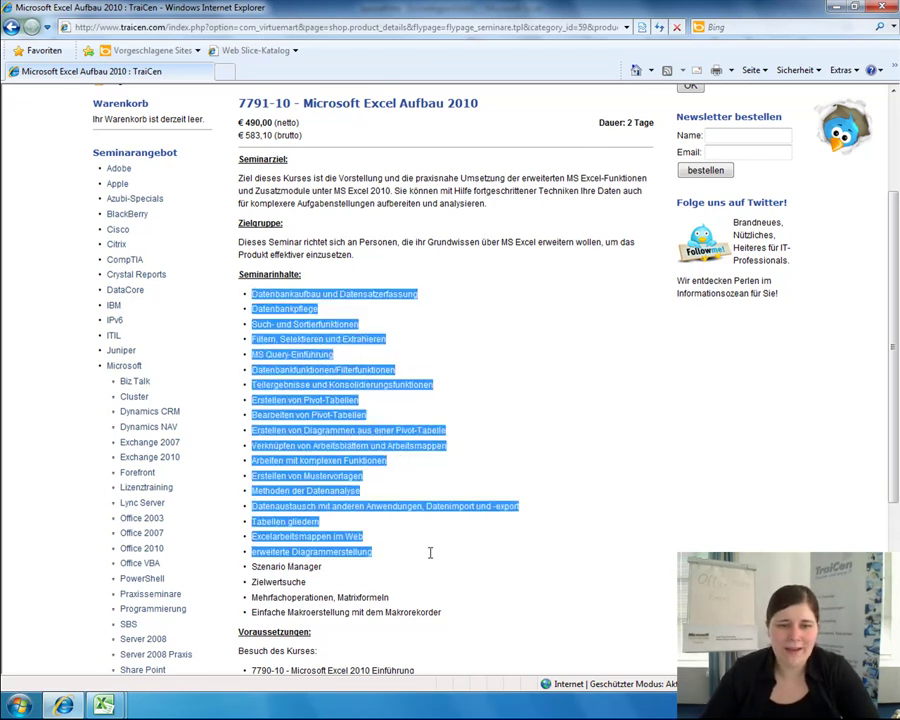
{"action": "left_click", "coordinate": [440, 585]}
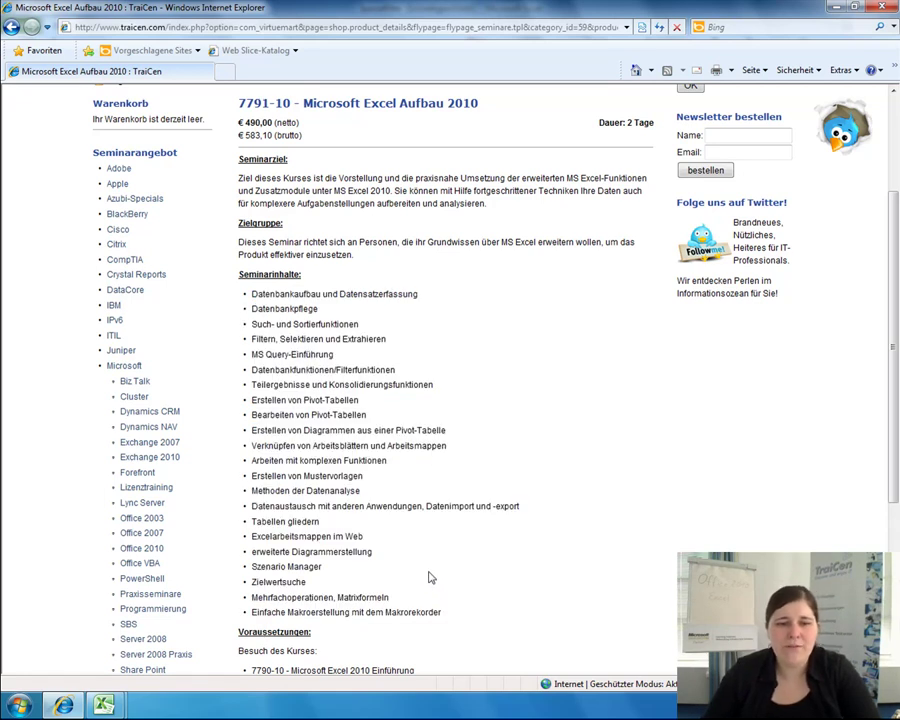
{"action": "double_click", "coordinate": [257, 400]}
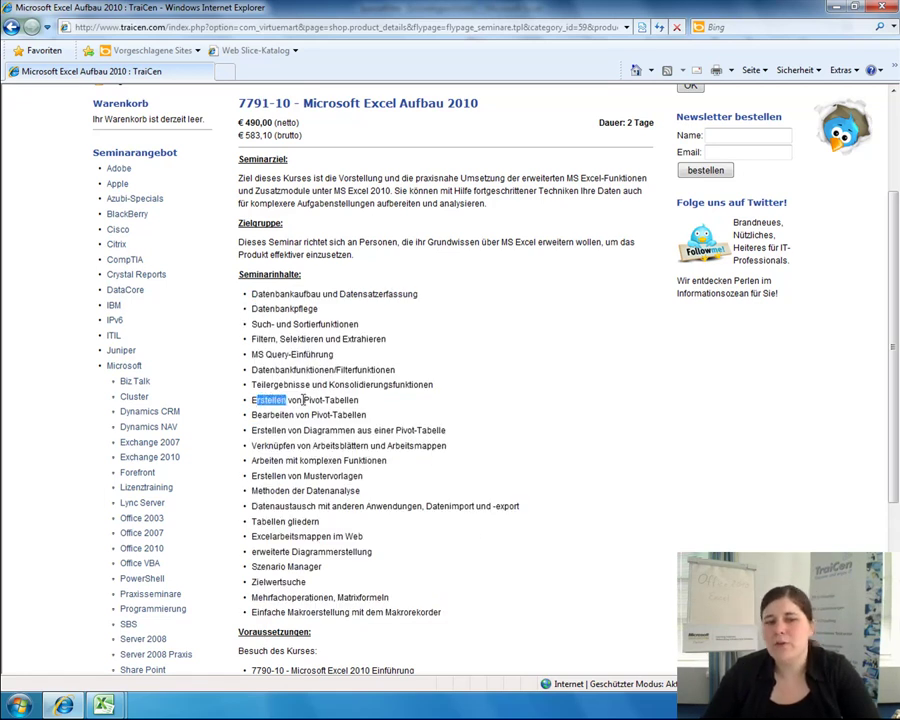
{"action": "left_click_drag", "start_coordinate": [303, 400], "coordinate": [376, 418]}
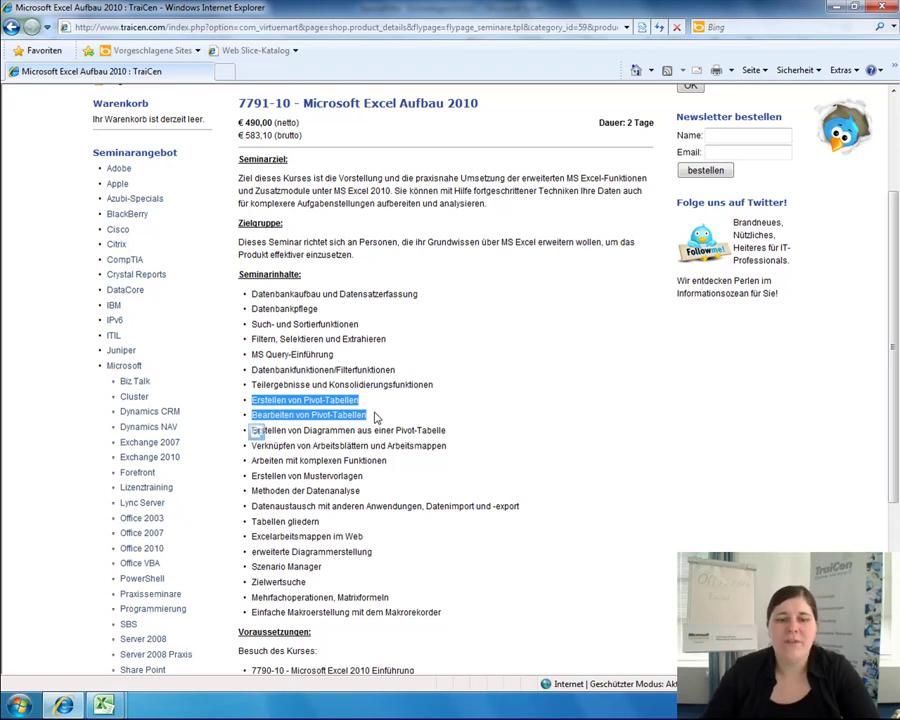
{"action": "triple_click", "coordinate": [318, 354]}
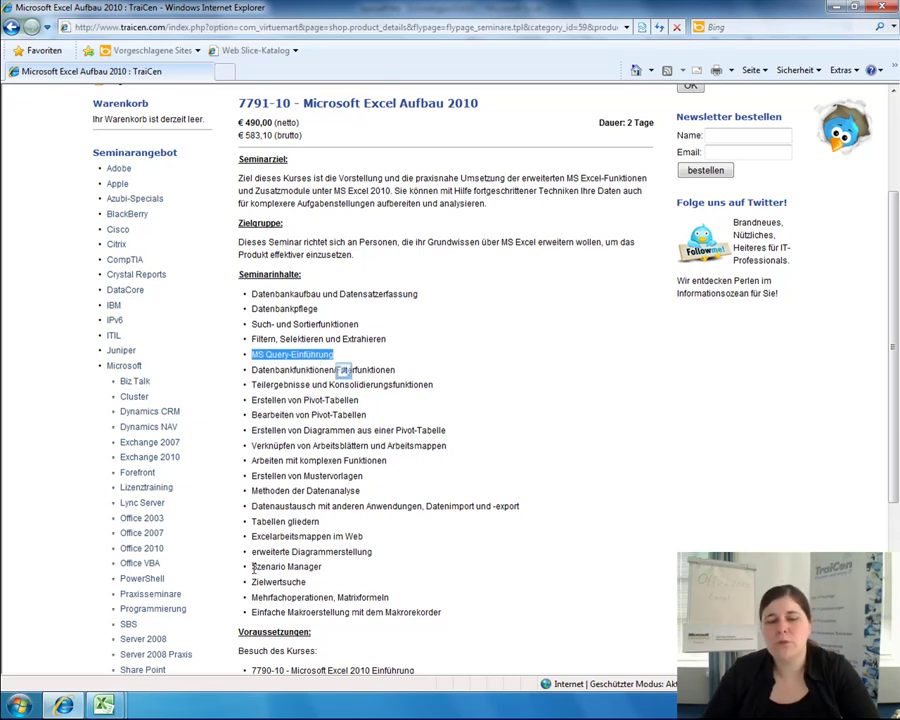
{"action": "left_click_drag", "start_coordinate": [252, 581], "coordinate": [285, 581]}
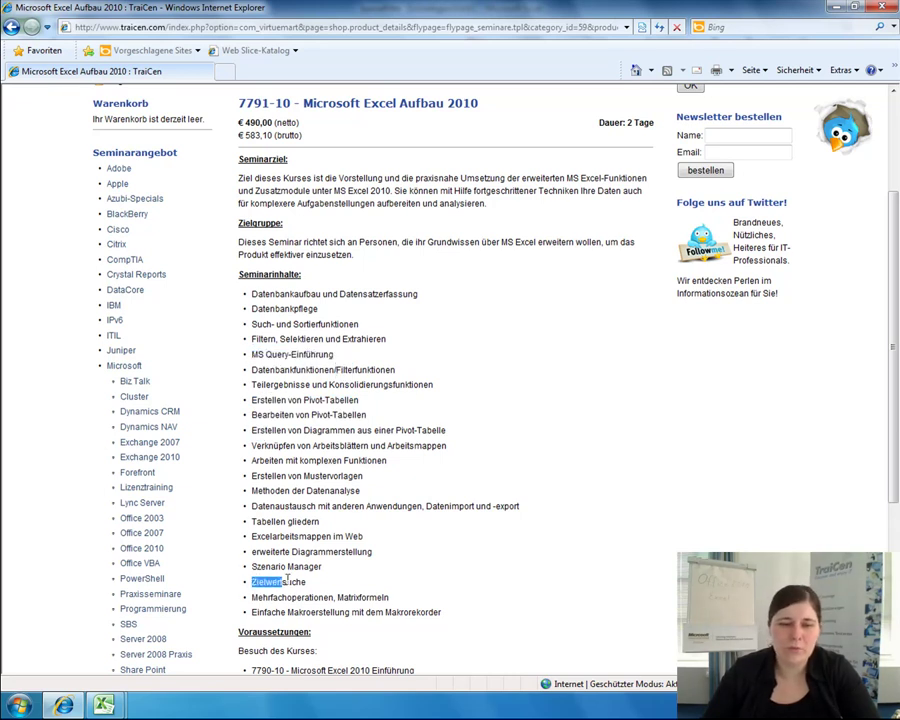
{"action": "left_click", "coordinate": [258, 490]}
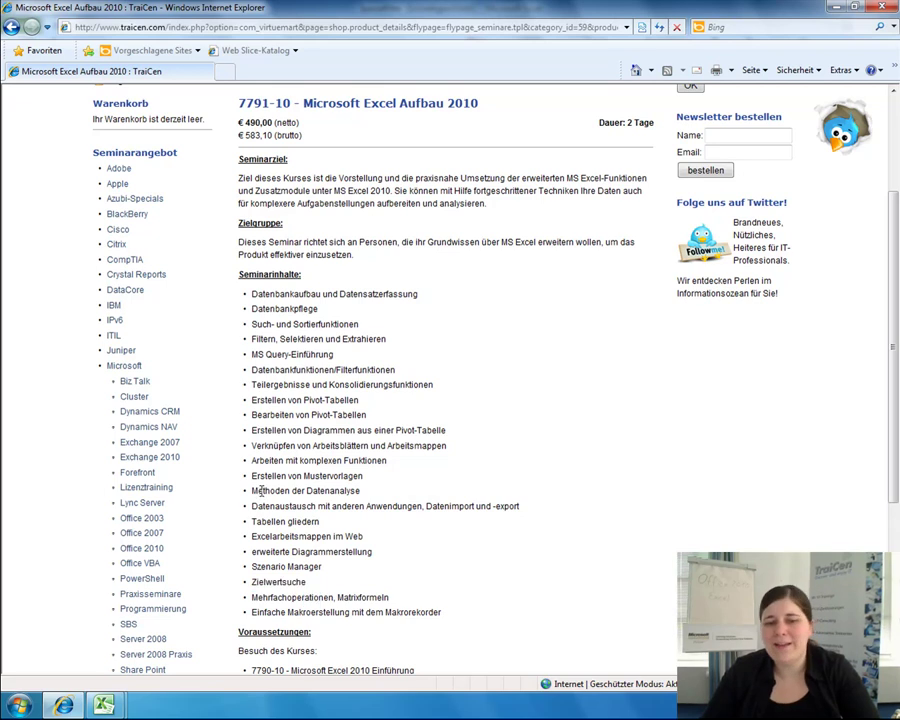
{"action": "left_click_drag", "start_coordinate": [252, 490], "coordinate": [362, 492]}
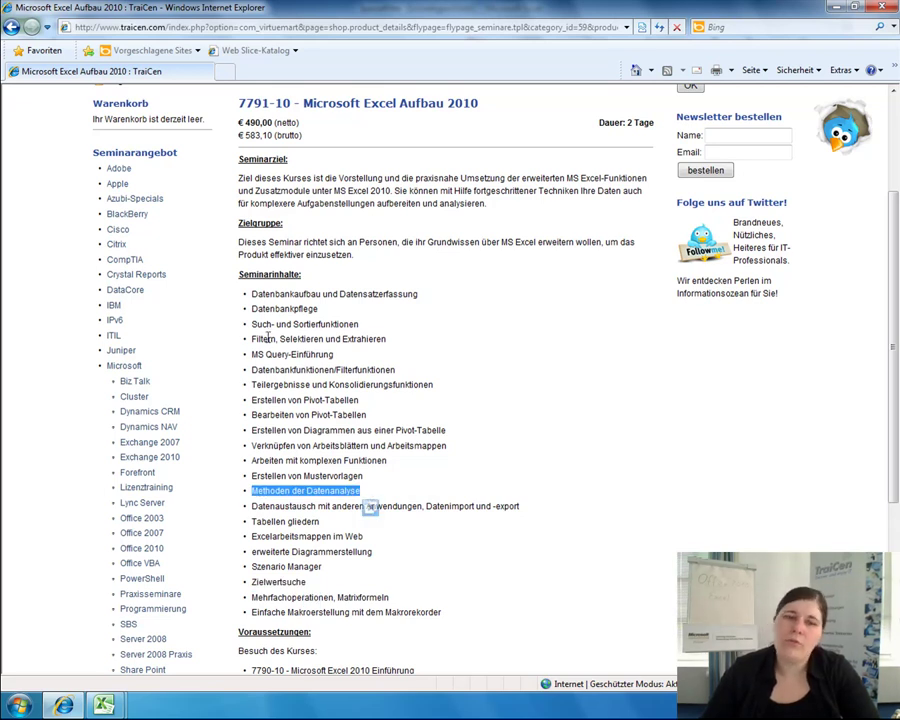
{"action": "left_click_drag", "start_coordinate": [252, 339], "coordinate": [332, 341]}
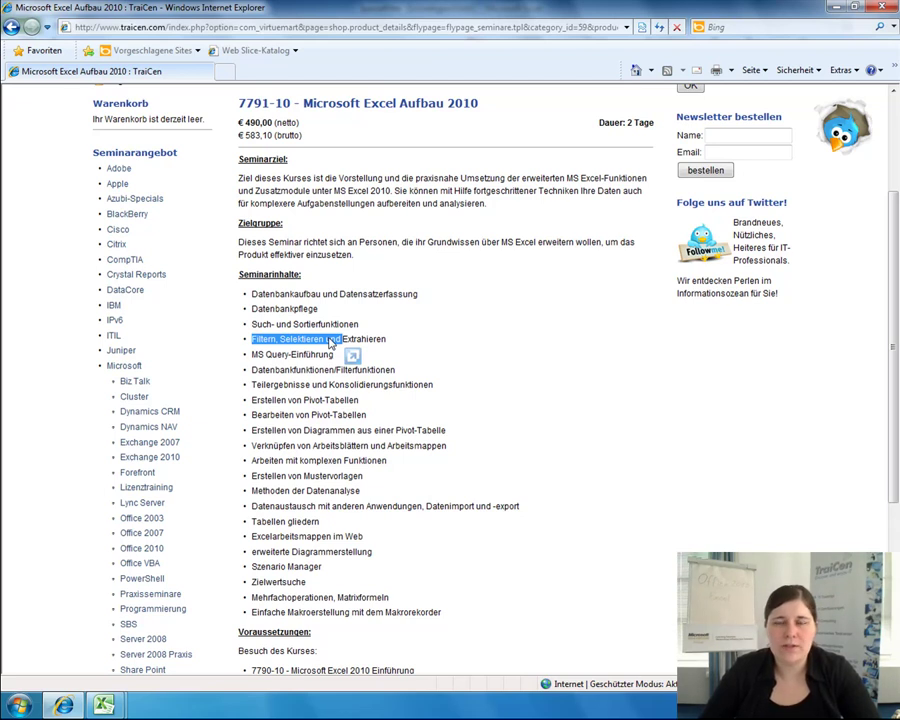
{"action": "left_click", "coordinate": [408, 310]}
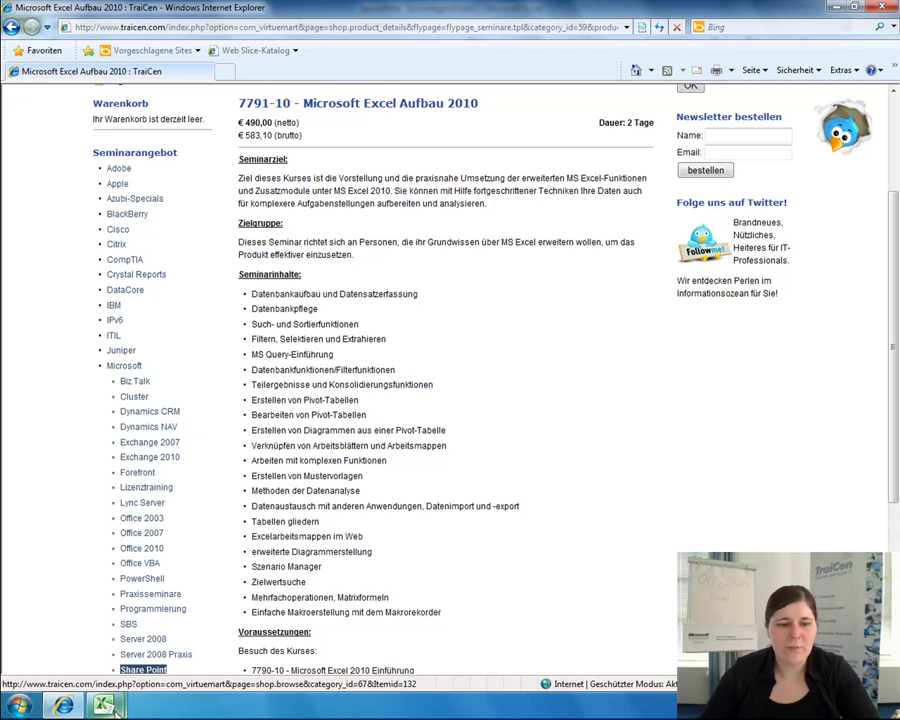
- In the Spezialfilter workbook, check the Gehalt values and H7 age formula, then select headers A6:J6
{"action": "mouse_move", "coordinate": [103, 706]}
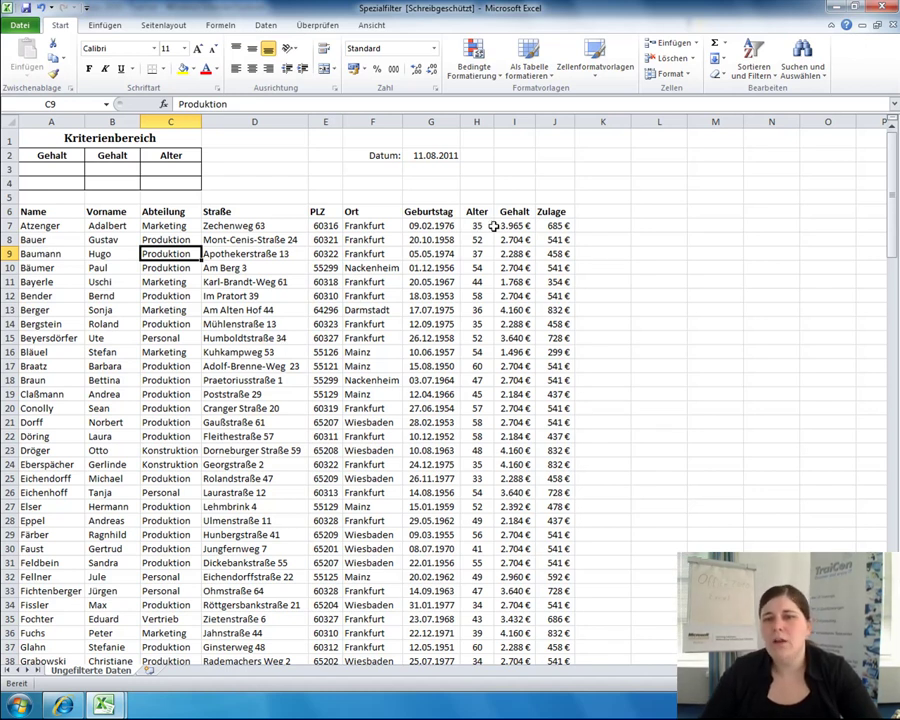
{"action": "left_click", "coordinate": [512, 227]}
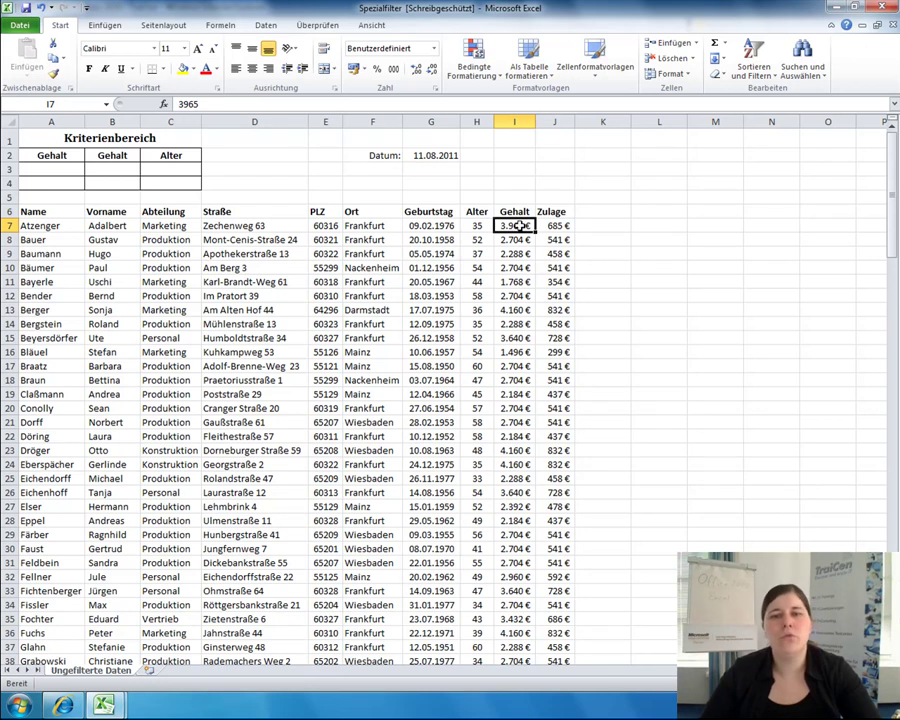
{"action": "left_click_drag", "start_coordinate": [517, 225], "coordinate": [520, 326]}
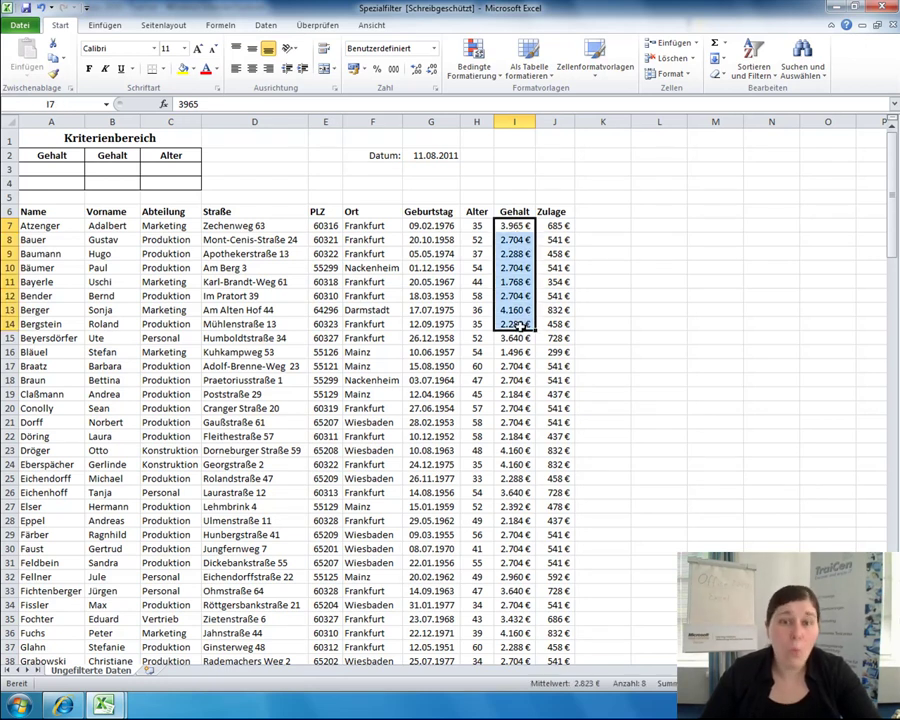
{"action": "left_click", "coordinate": [476, 226]}
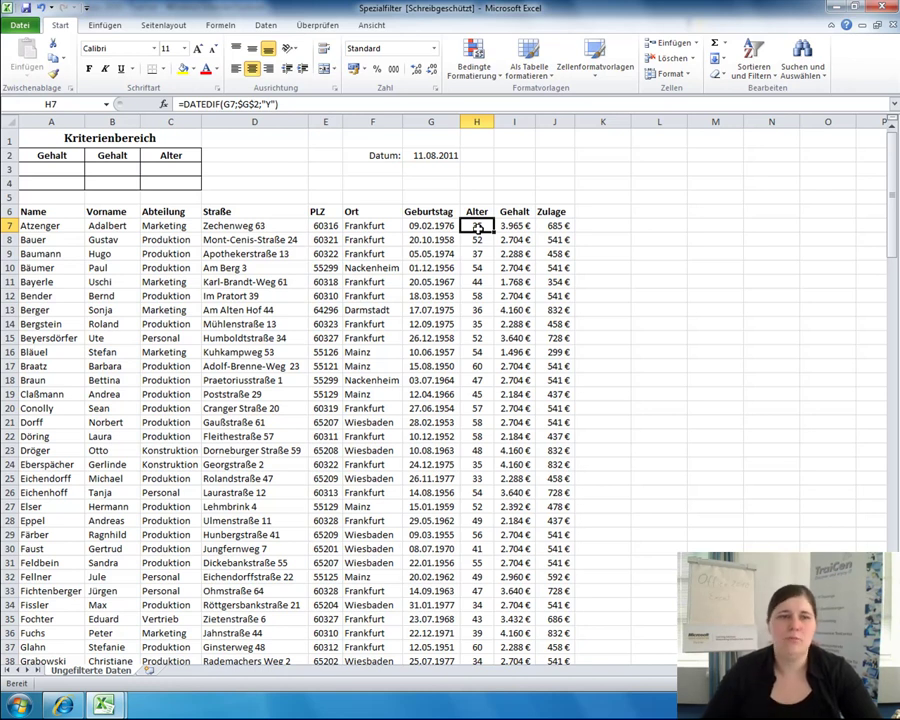
{"action": "left_click", "coordinate": [46, 212]}
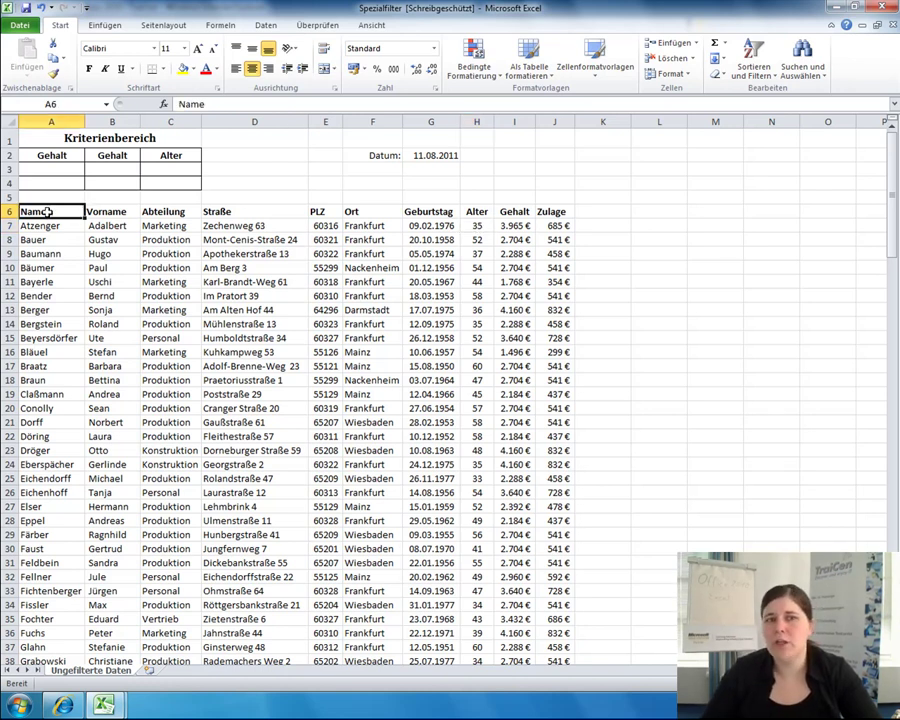
{"action": "left_click_drag", "start_coordinate": [46, 212], "coordinate": [570, 212]}
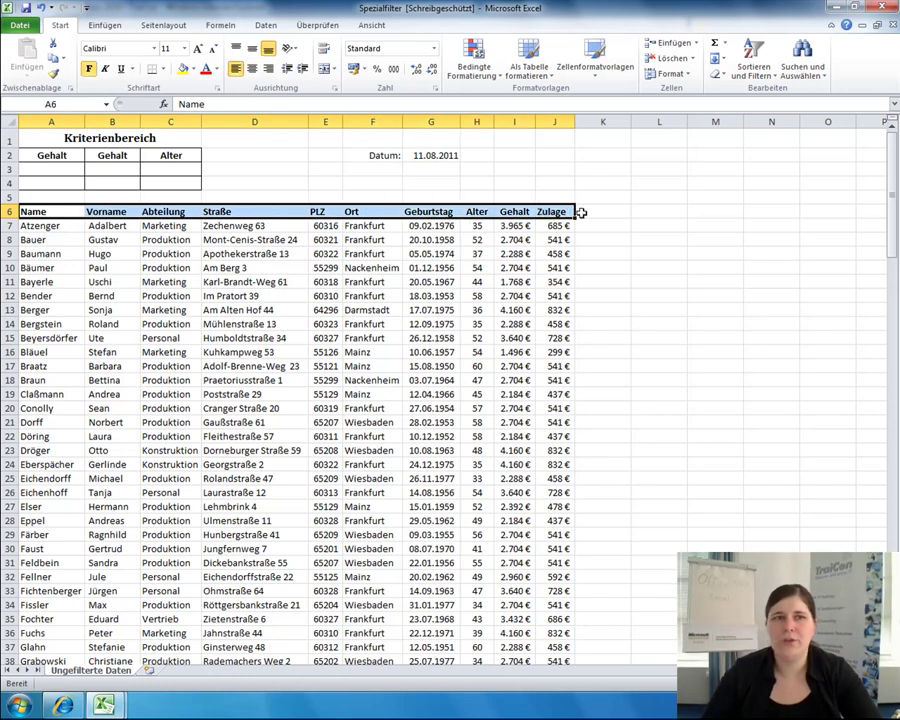
- Turn on AutoFilter dropdowns for the employee table headers
{"action": "left_click", "coordinate": [749, 85]}
{"action": "left_click", "coordinate": [747, 139]}
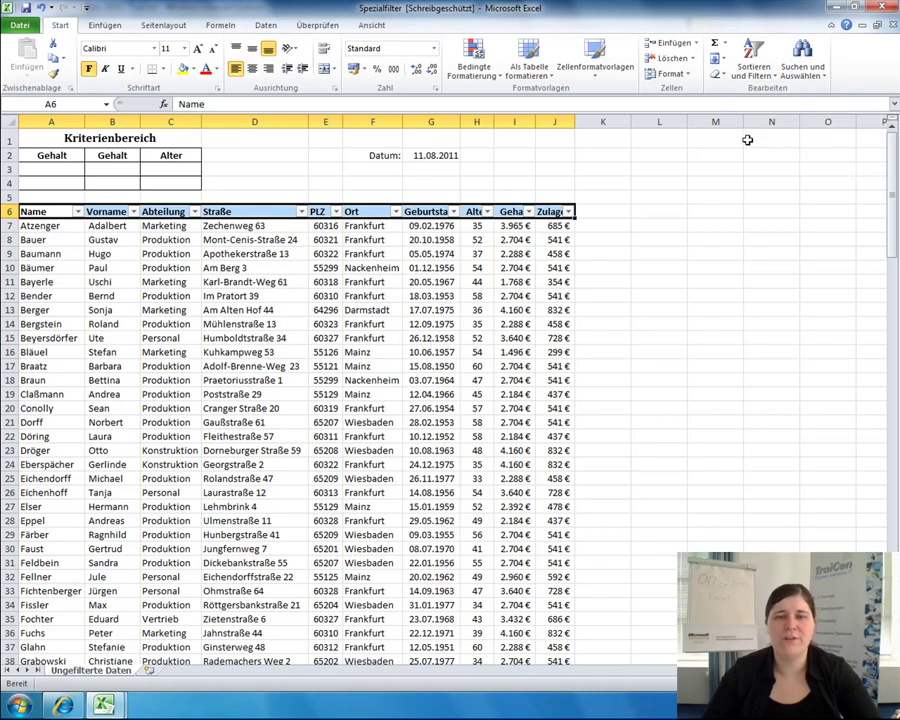
{"action": "left_click", "coordinate": [510, 254]}
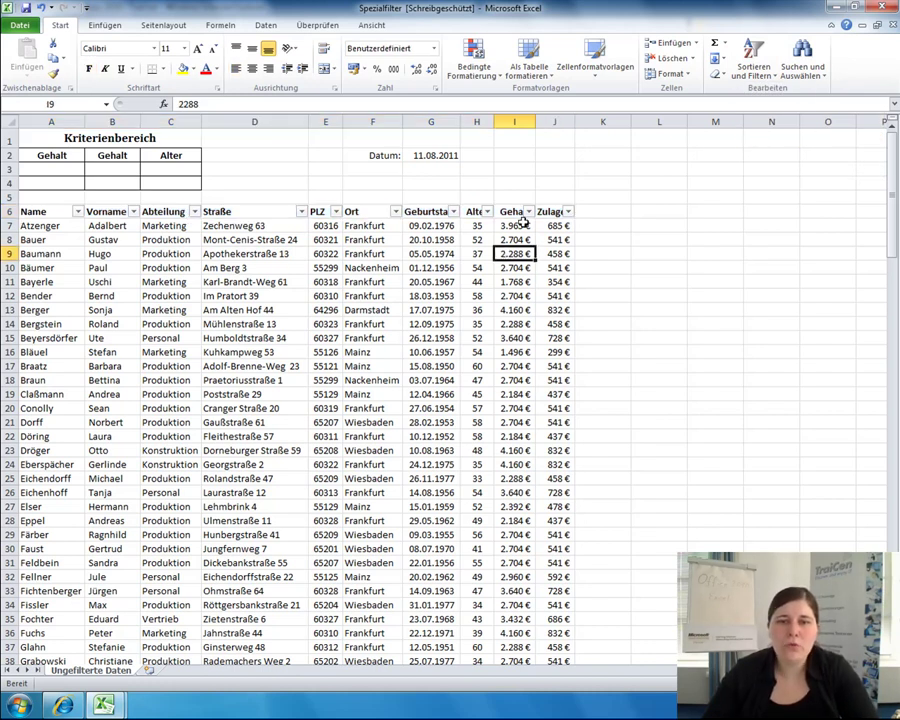
- Apply a custom Gehalt number filter: greater than 1800 and less than 2500
{"action": "left_click", "coordinate": [529, 212]}
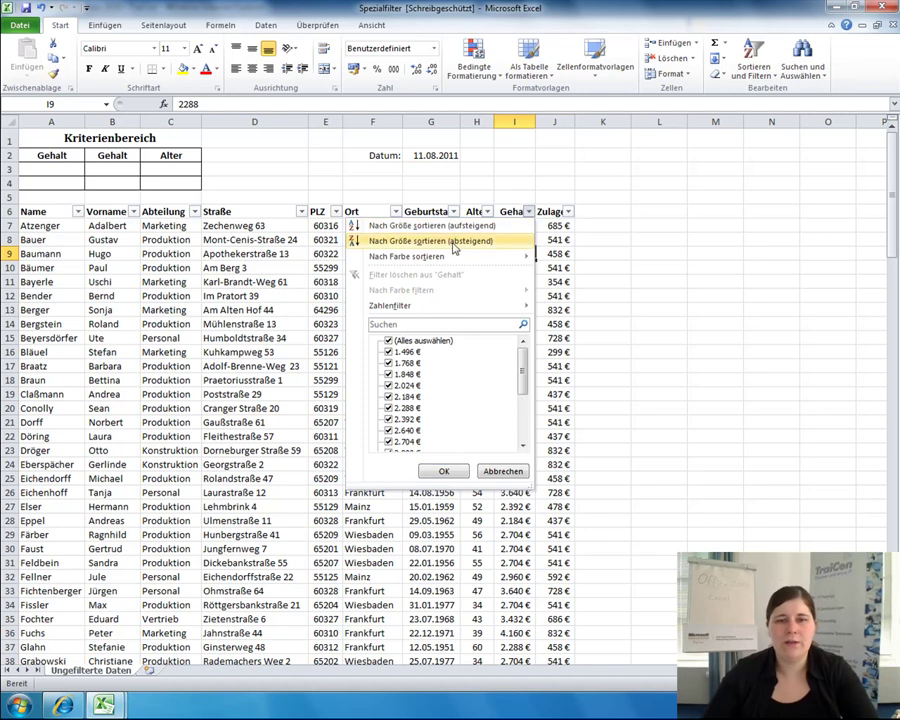
{"action": "mouse_move", "coordinate": [396, 308]}
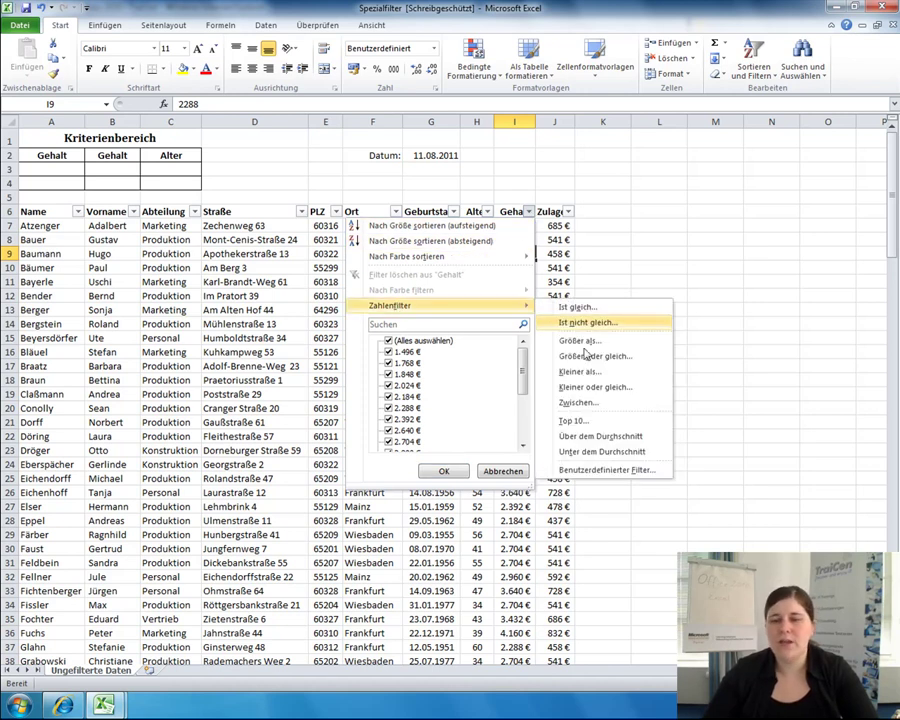
{"action": "left_click", "coordinate": [612, 470]}
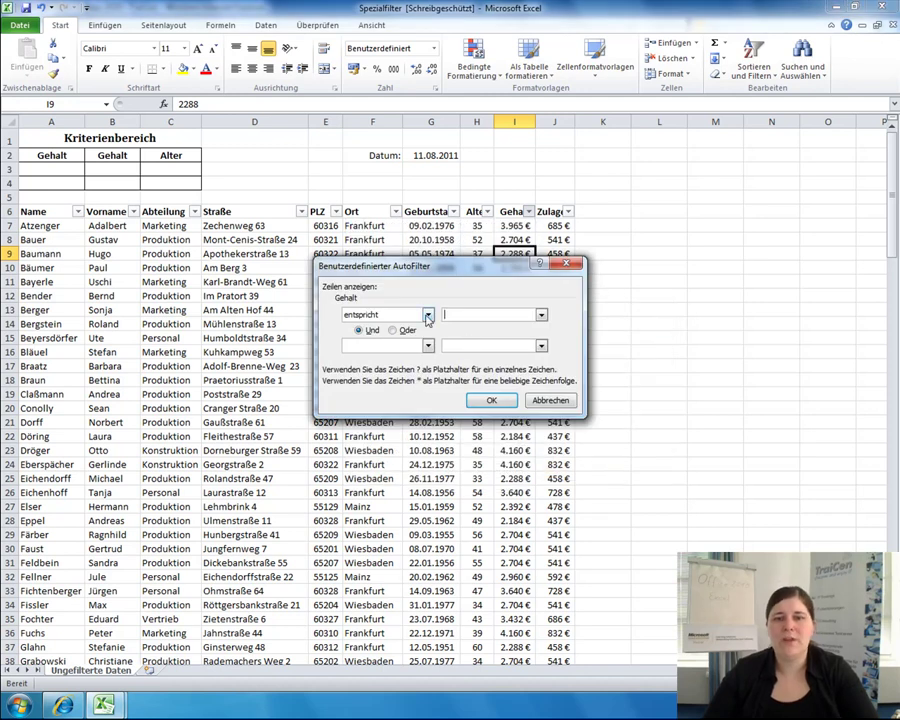
{"action": "left_click", "coordinate": [427, 315]}
{"action": "left_click", "coordinate": [393, 350]}
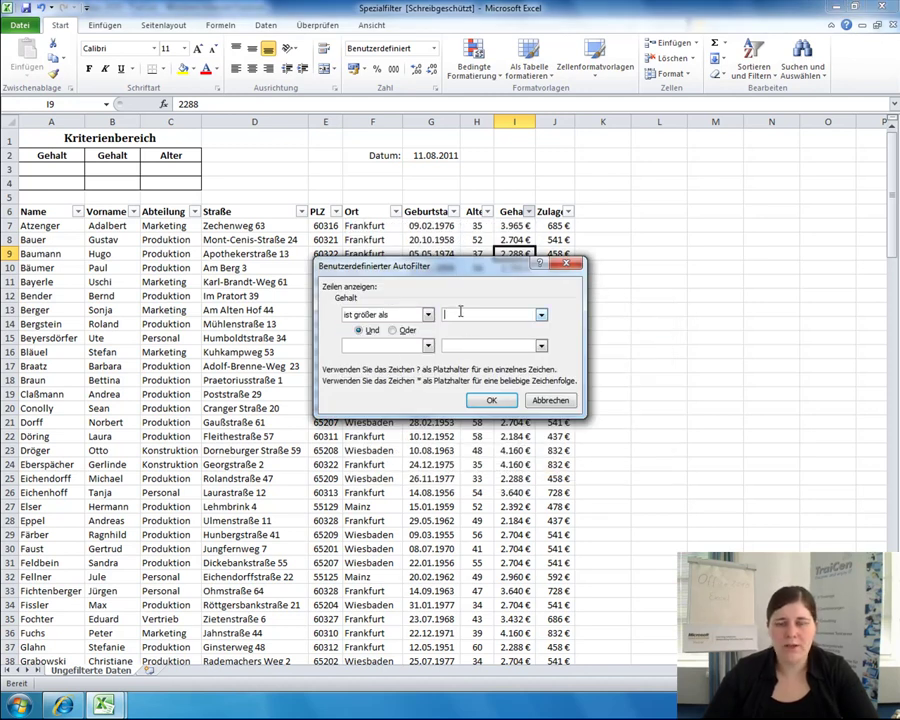
{"action": "type", "text": "1800"}
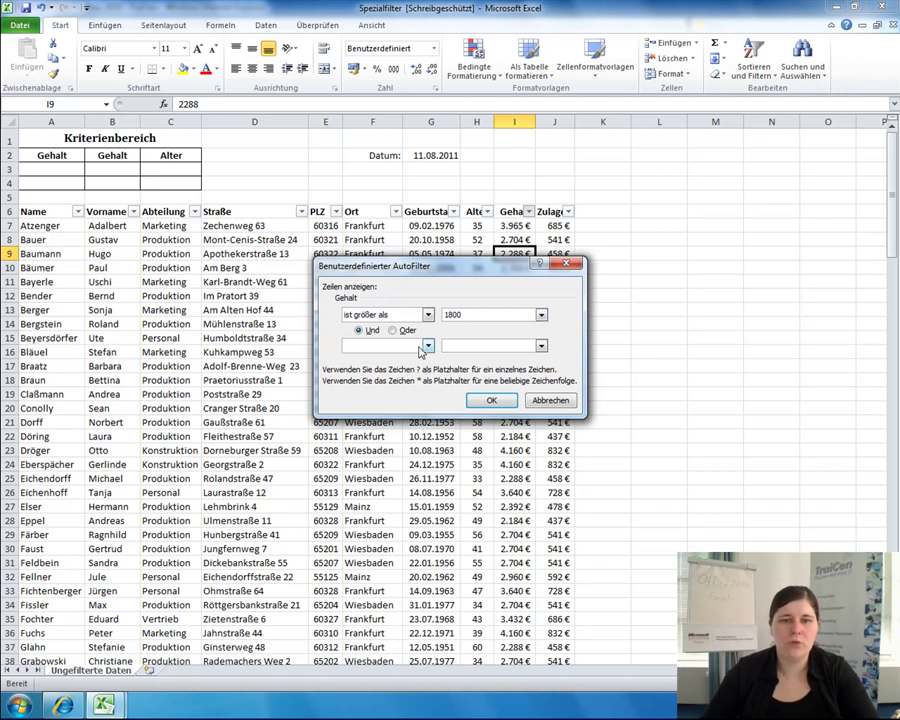
{"action": "left_click", "coordinate": [427, 345]}
{"action": "left_click", "coordinate": [375, 392]}
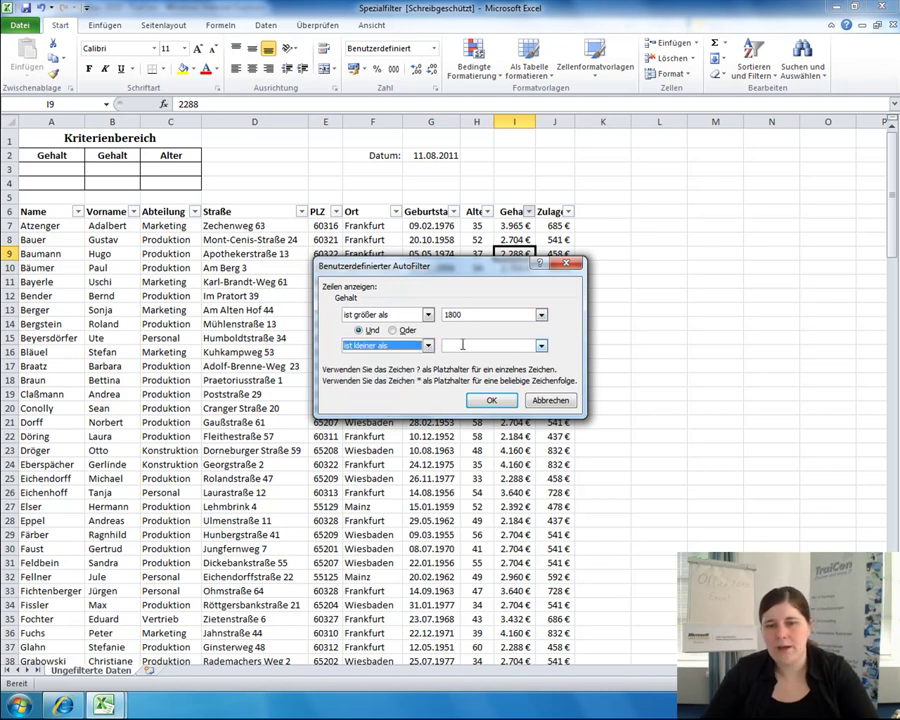
{"action": "left_click", "coordinate": [462, 344]}
{"action": "type", "text": "2500"}
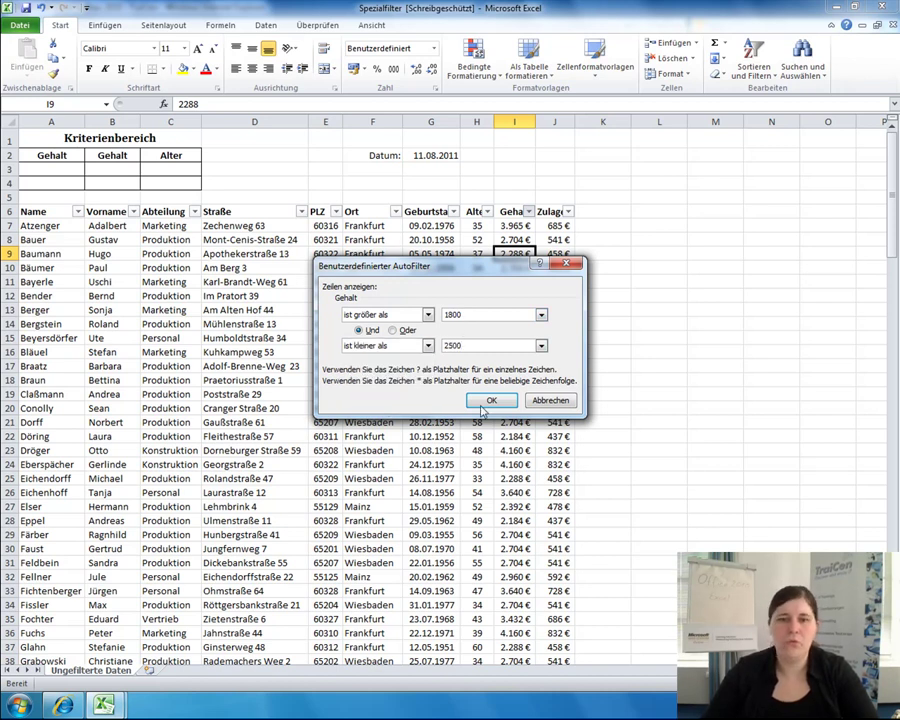
{"action": "left_click", "coordinate": [490, 401]}
{"action": "scroll", "coordinate": [496, 308], "scroll_direction": "down", "scroll_amount": 2}
{"action": "scroll", "coordinate": [496, 308], "scroll_direction": "up", "scroll_amount": 2}
{"action": "scroll", "coordinate": [500, 350], "scroll_direction": "up", "scroll_amount": 3}
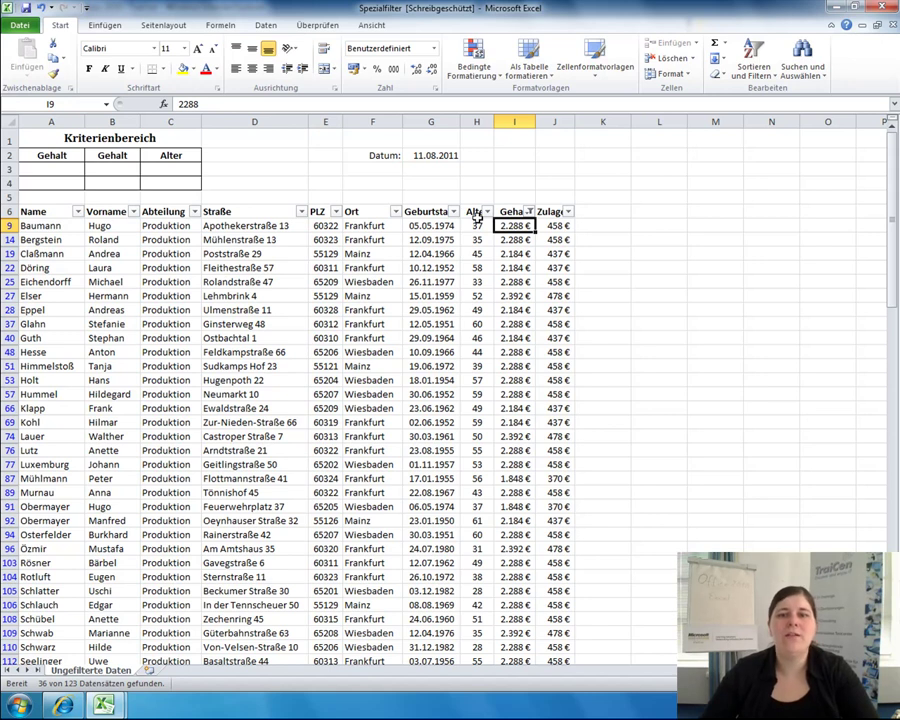
{"action": "left_click", "coordinate": [486, 211]}
{"action": "mouse_move", "coordinate": [409, 306]}
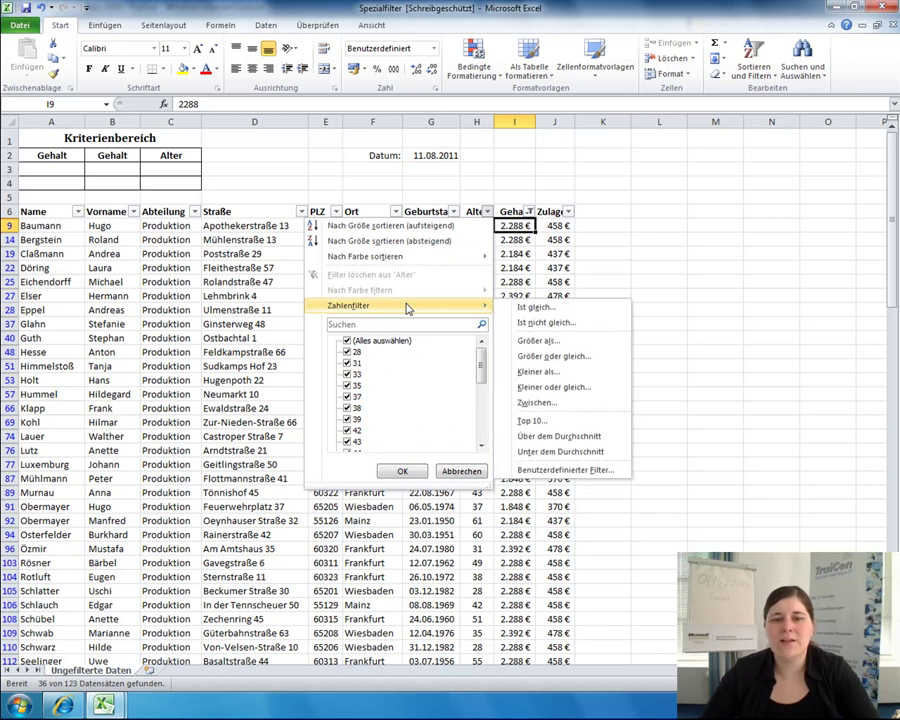
{"action": "left_click", "coordinate": [530, 340]}
{"action": "type", "text": "0"}
{"action": "left_click", "coordinate": [494, 400]}
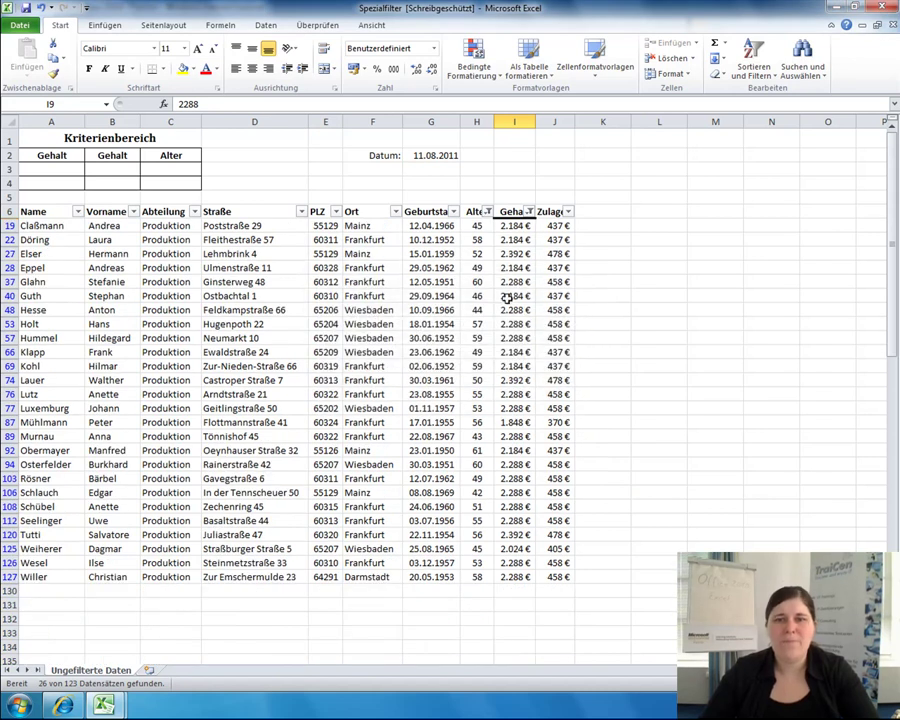
{"action": "left_click", "coordinate": [514, 227]}
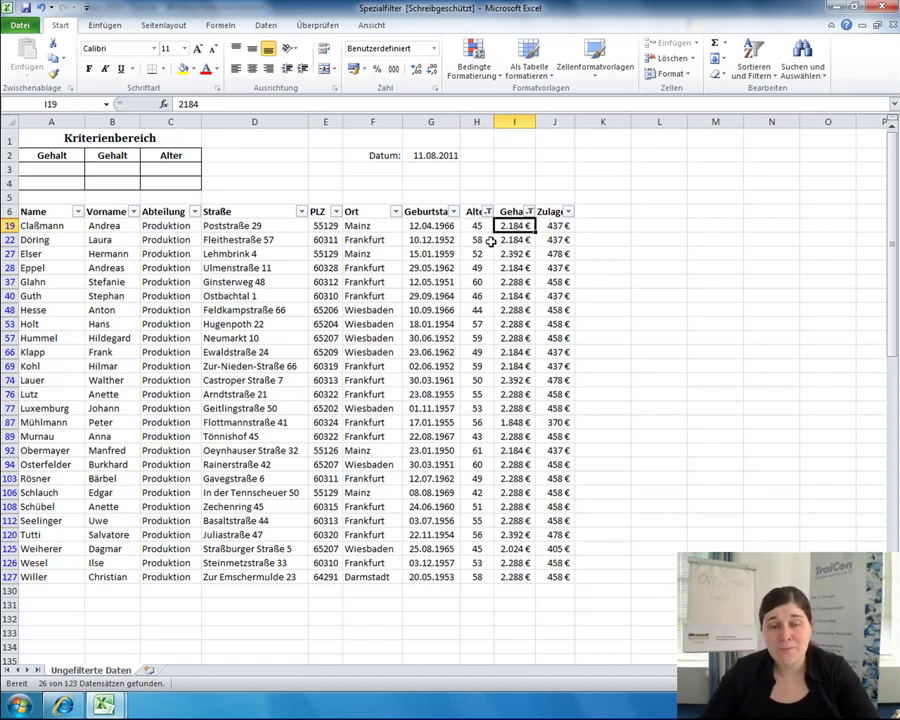
{"action": "left_click", "coordinate": [273, 311]}
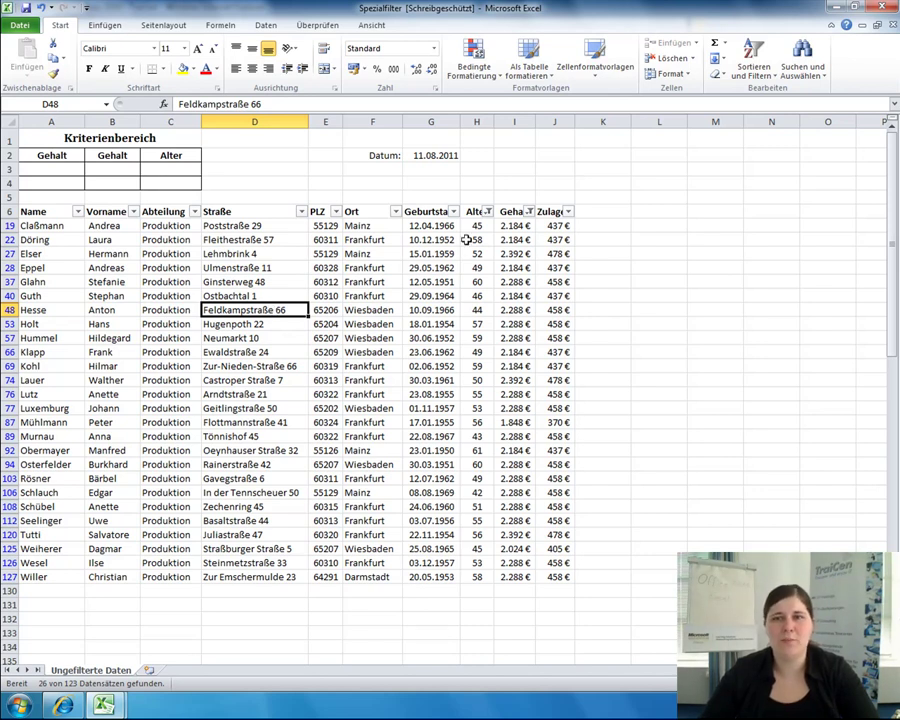
- Clear all filters with Sortieren und Filtern > Löschen so all 123 records show
{"action": "left_click", "coordinate": [754, 80]}
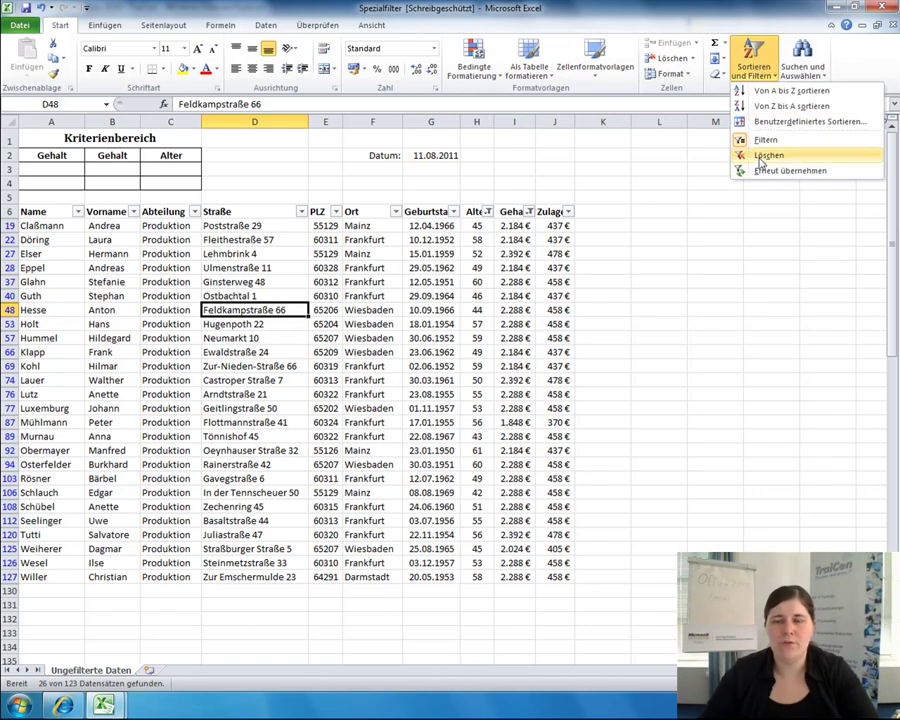
{"action": "left_click", "coordinate": [762, 158]}
{"action": "scroll", "coordinate": [380, 355], "scroll_direction": "down", "scroll_amount": 4}
{"action": "scroll", "coordinate": [380, 355], "scroll_direction": "down", "scroll_amount": 11}
{"action": "scroll", "coordinate": [380, 355], "scroll_direction": "down", "scroll_amount": 1}
{"action": "scroll", "coordinate": [380, 355], "scroll_direction": "up", "scroll_amount": 7}
{"action": "scroll", "coordinate": [380, 355], "scroll_direction": "up", "scroll_amount": 9}
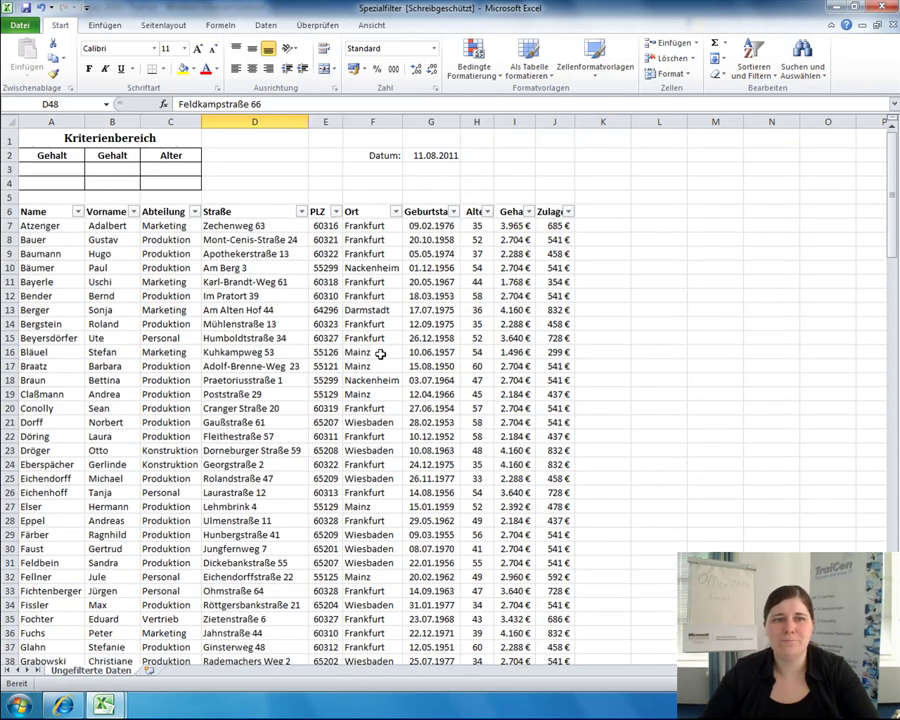
- Switch the ribbon to the Daten tab with a cell in the employee table selected
{"action": "left_click", "coordinate": [257, 312]}
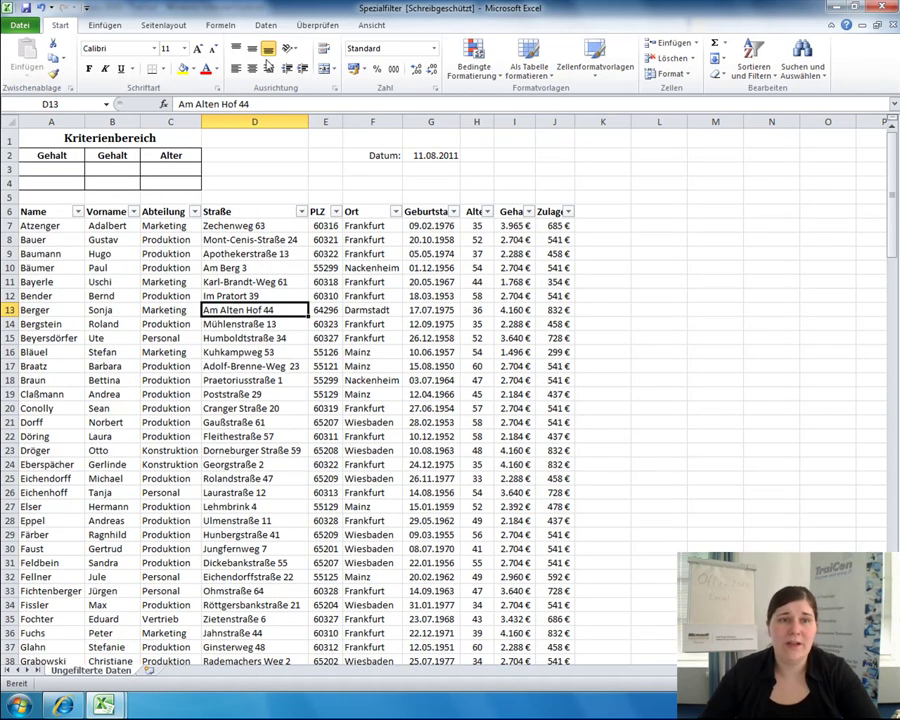
{"action": "left_click", "coordinate": [219, 26]}
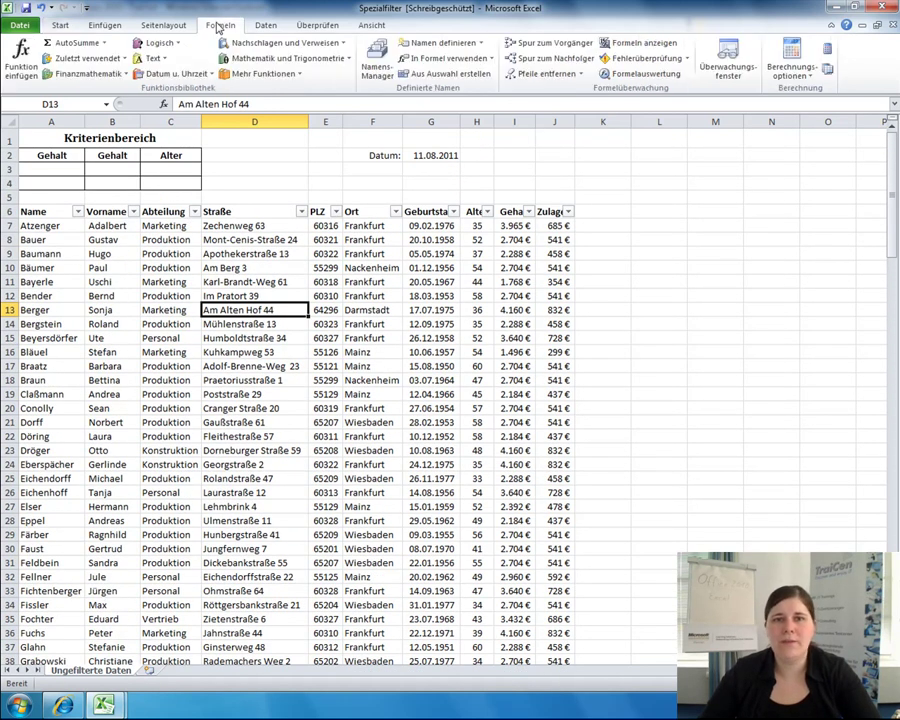
{"action": "left_click", "coordinate": [266, 26]}
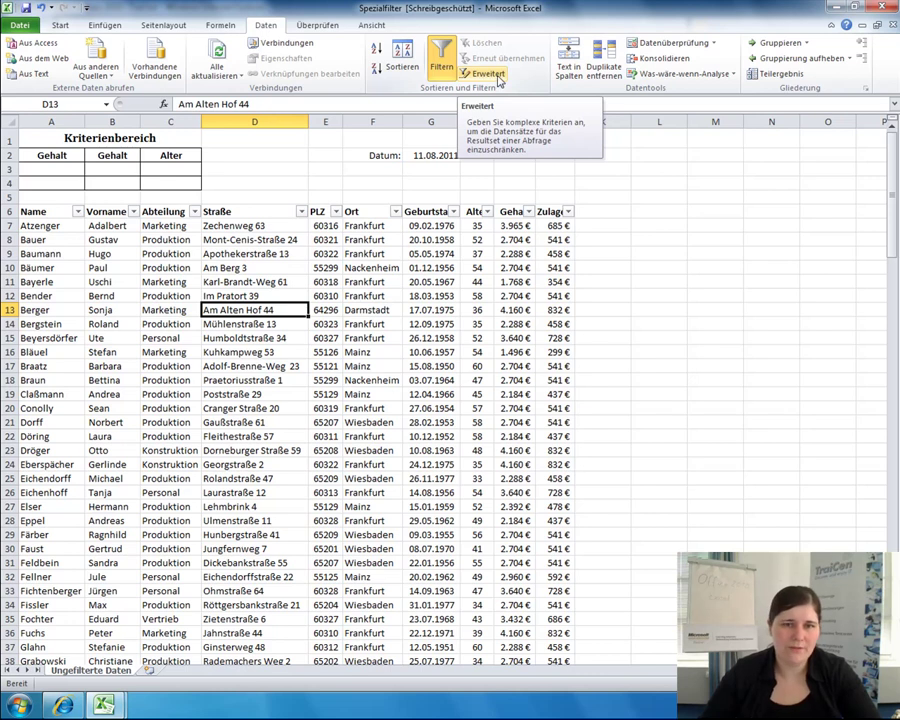
{"action": "left_click", "coordinate": [338, 337]}
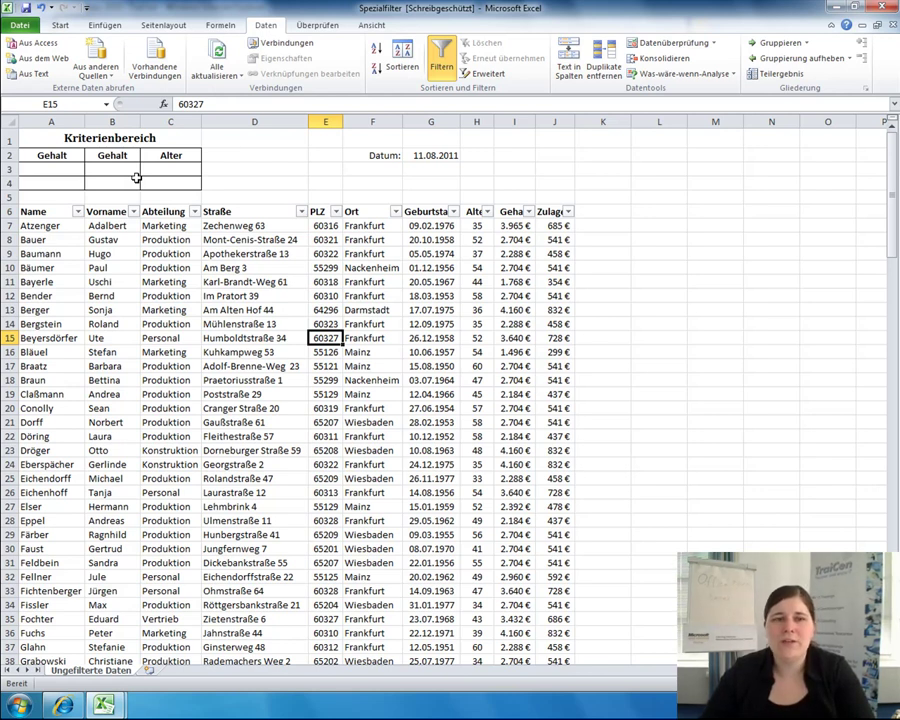
- Enter initial salary conditions 1800 in A3 and 2500 in B3 under the Gehalt headings
{"action": "left_click", "coordinate": [515, 212]}
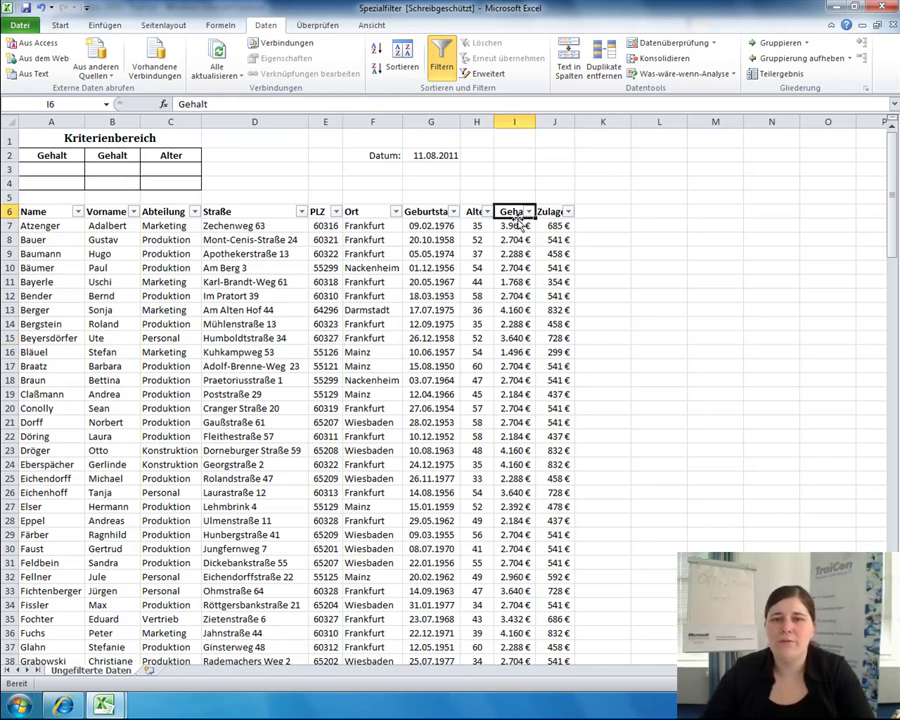
{"action": "left_click", "coordinate": [28, 157]}
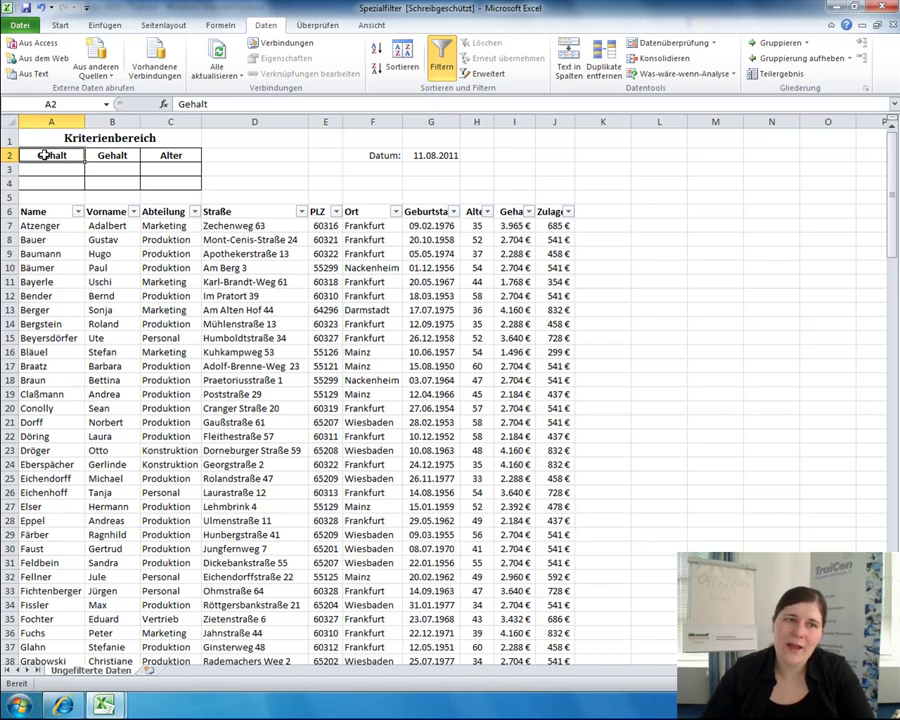
{"action": "left_click", "coordinate": [512, 212]}
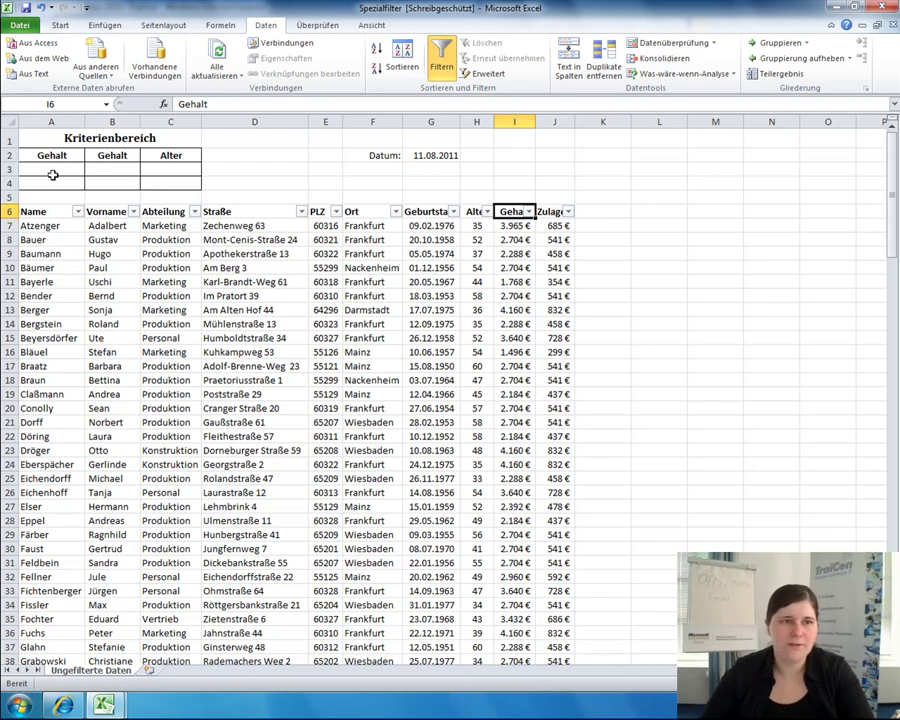
{"action": "left_click", "coordinate": [51, 169]}
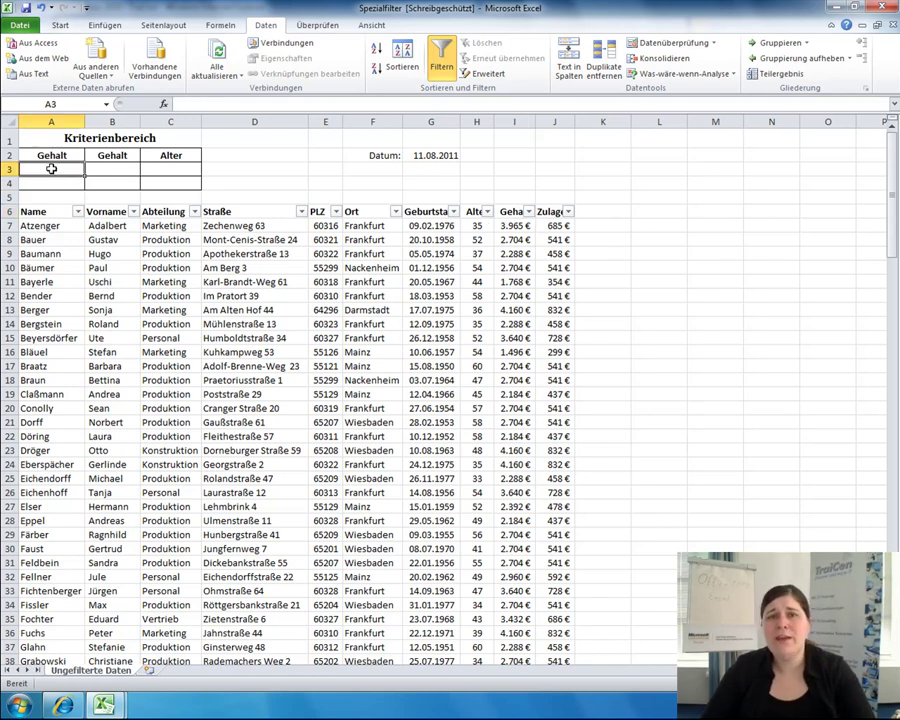
{"action": "type", "text": "<"}
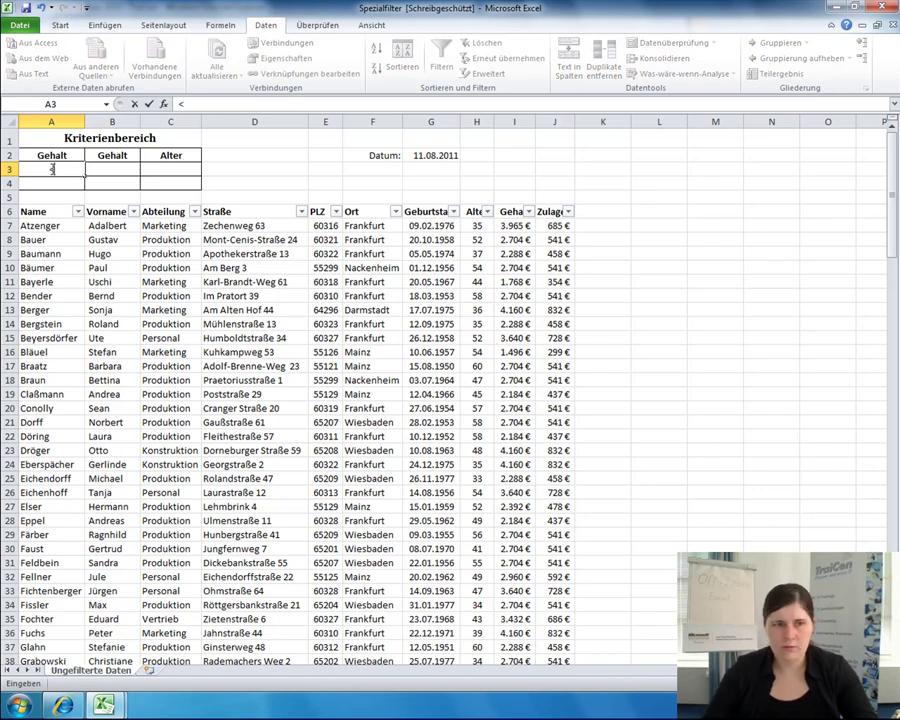
{"action": "type", "text": "1800"}
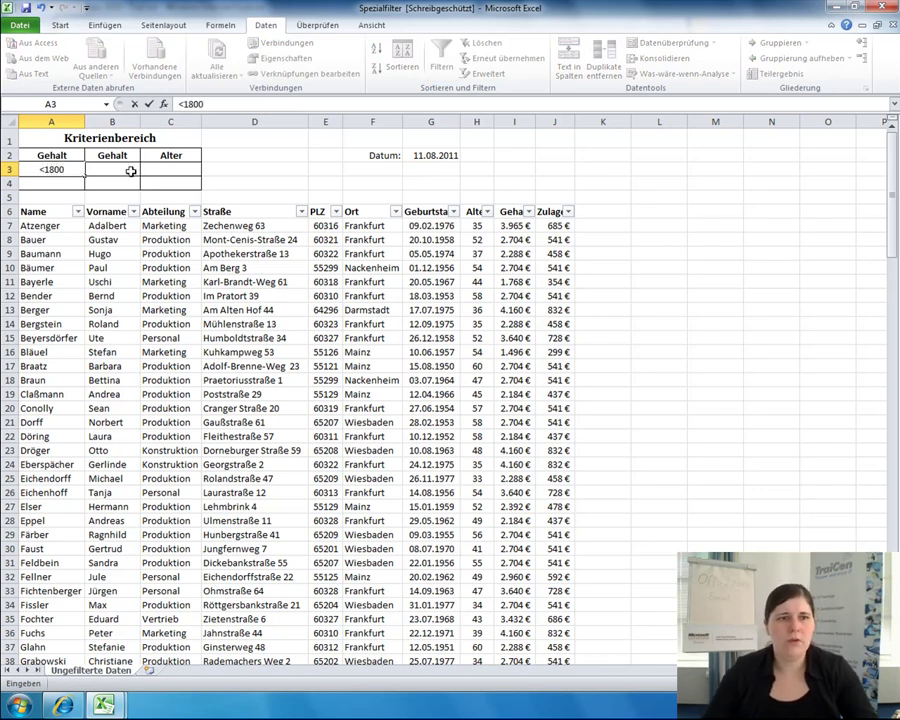
{"action": "left_click", "coordinate": [107, 170]}
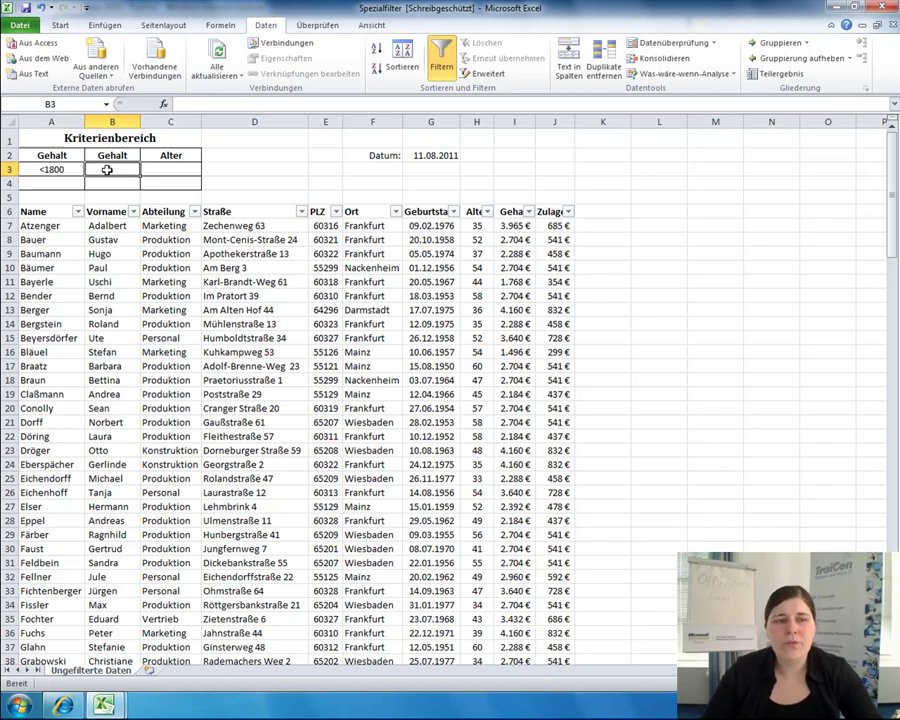
{"action": "type", "text": "<"}
{"action": "key", "text": "BackSpace"}
{"action": "type", "text": ">2500"}
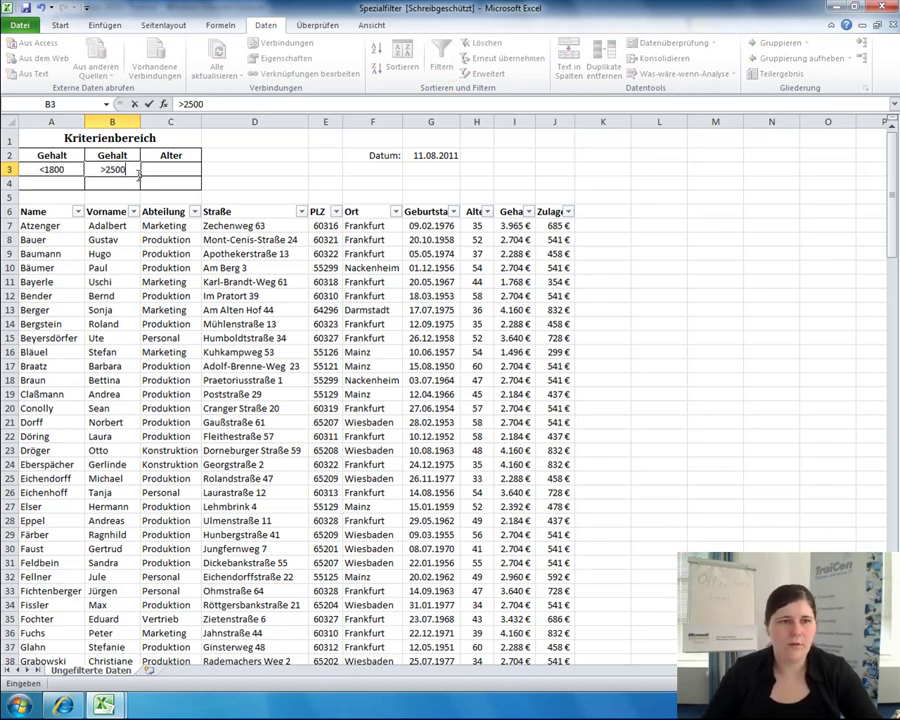
{"action": "left_click", "coordinate": [55, 170]}
- Fix the comparison signs so A3 reads >1800 and B3 reads <2500
{"action": "left_click", "coordinate": [184, 104]}
{"action": "key", "text": "BackSpace"}
{"action": "type", "text": "<"}
{"action": "key", "text": "BackSpace"}
{"action": "type", "text": ">"}
{"action": "left_click", "coordinate": [120, 170]}
{"action": "left_click", "coordinate": [184, 104]}
{"action": "key", "text": "BackSpace"}
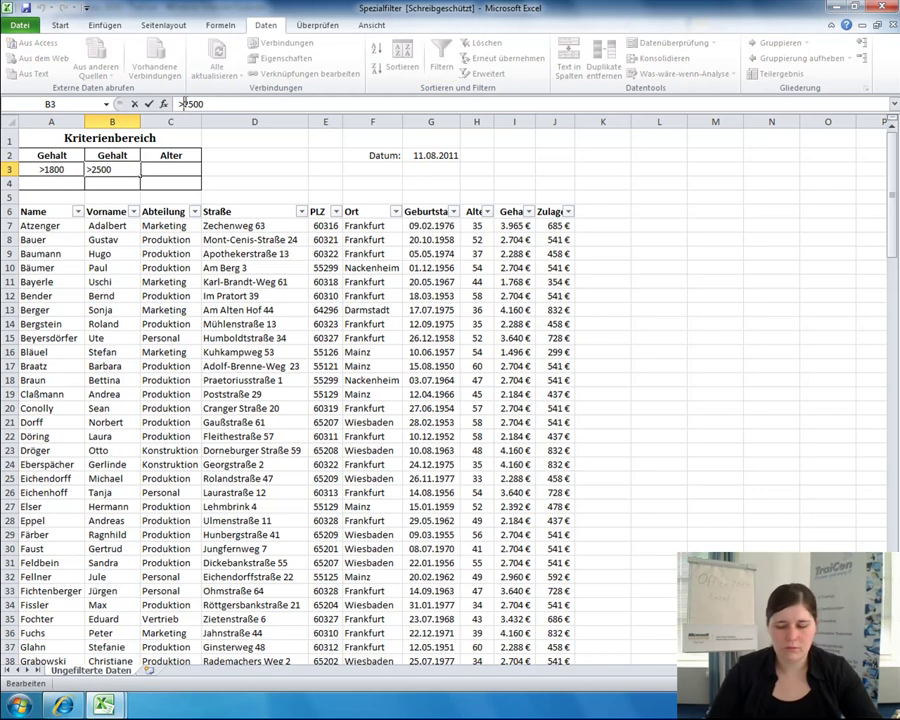
{"action": "type", "text": "<"}
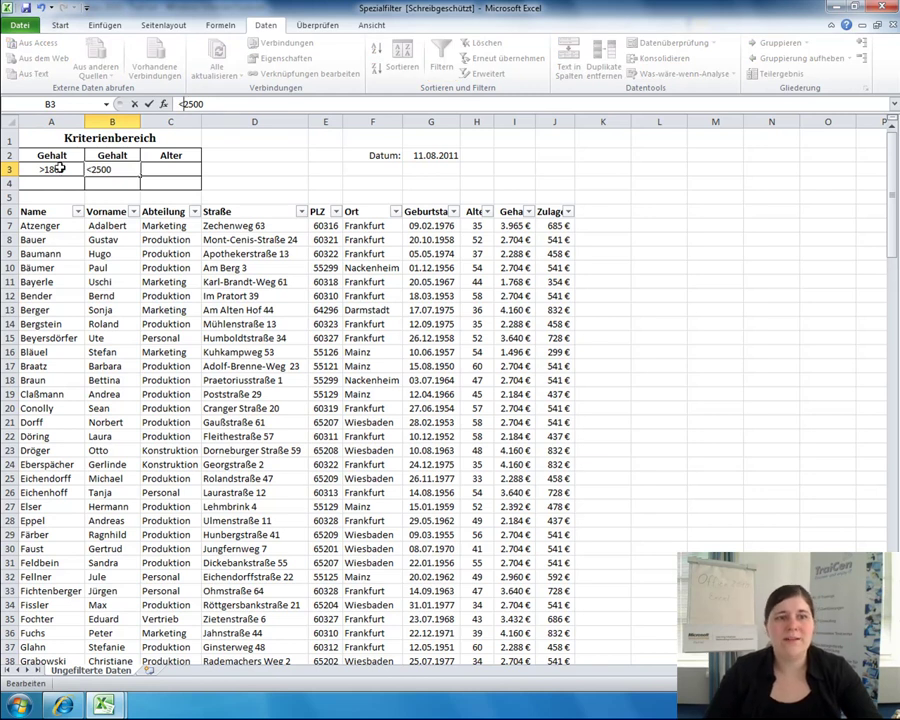
{"action": "left_click", "coordinate": [60, 170]}
{"action": "left_click", "coordinate": [62, 155]}
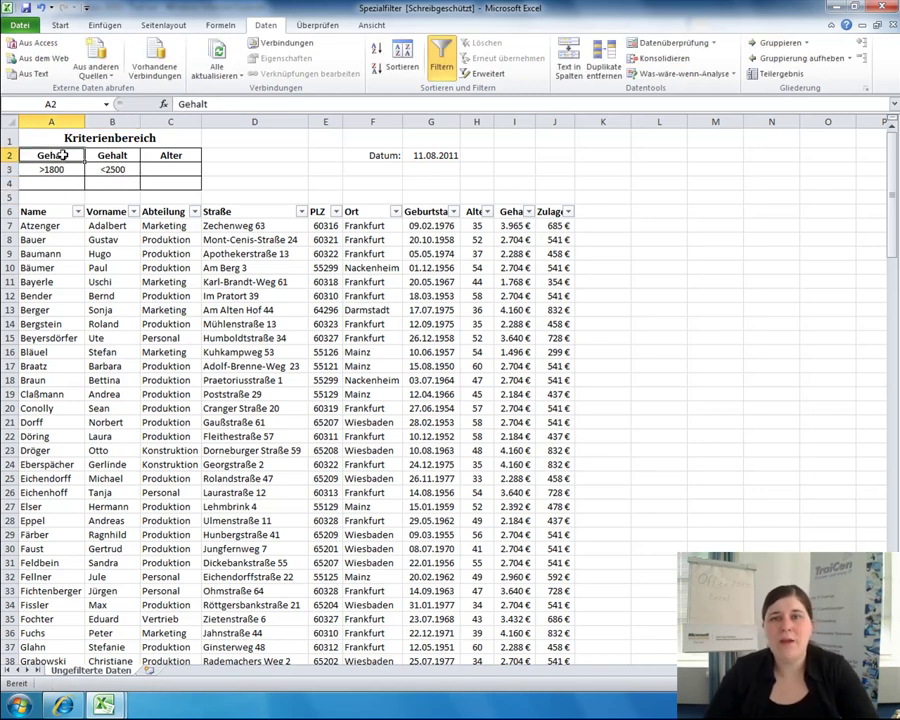
{"action": "left_click", "coordinate": [64, 170]}
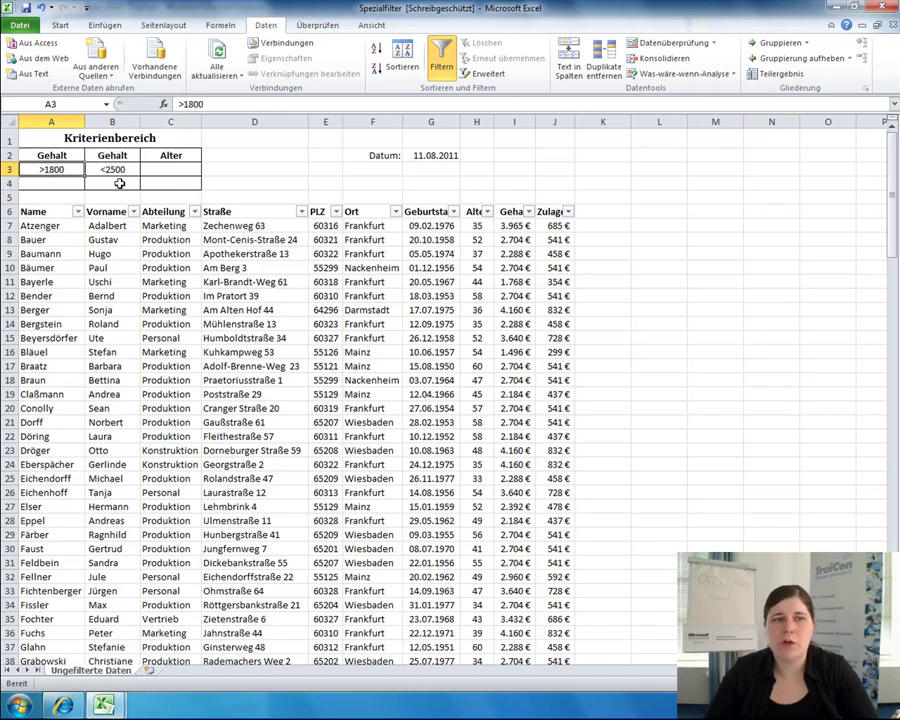
{"action": "left_click", "coordinate": [105, 157]}
{"action": "left_click", "coordinate": [113, 170]}
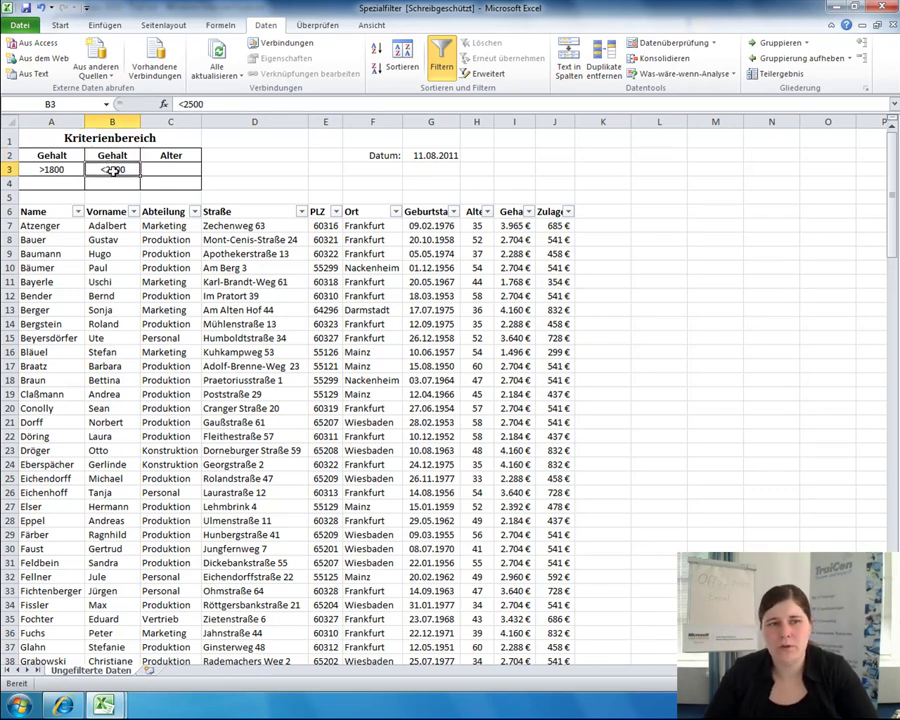
{"action": "left_click_drag", "start_coordinate": [48, 170], "coordinate": [98, 170]}
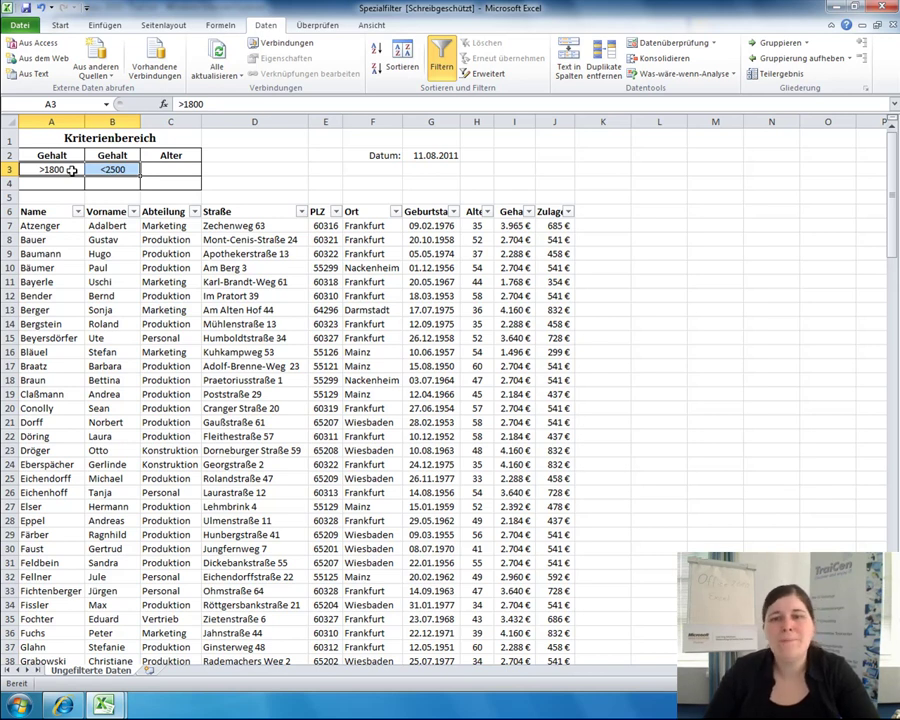
{"action": "left_click", "coordinate": [172, 157]}
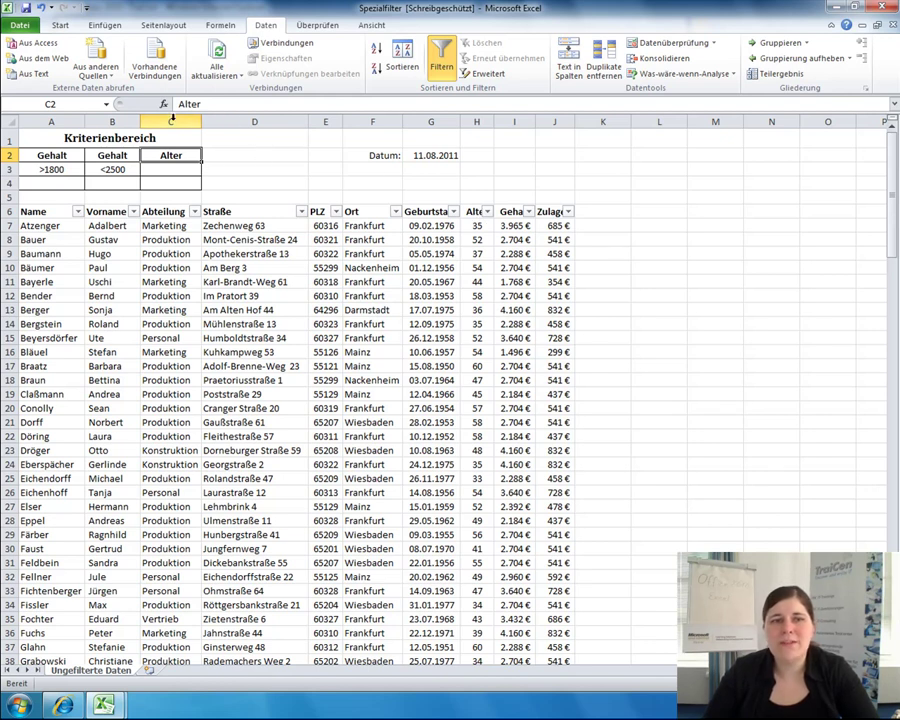
{"action": "left_click", "coordinate": [160, 185]}
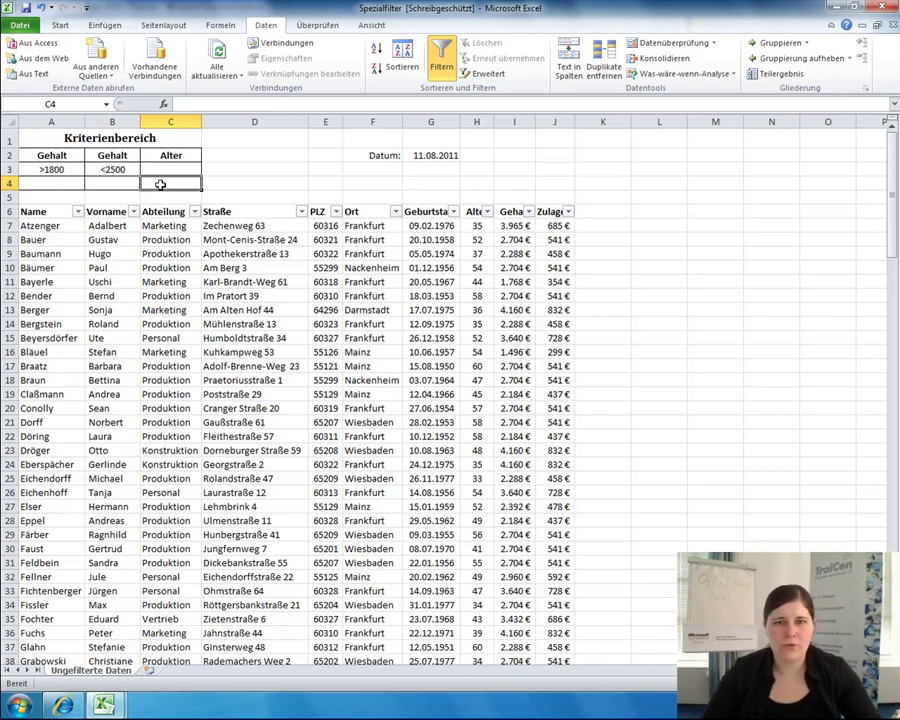
- Add the age condition >40 in C4 and switch off the table's AutoFilter
{"action": "type", "text": ">"}
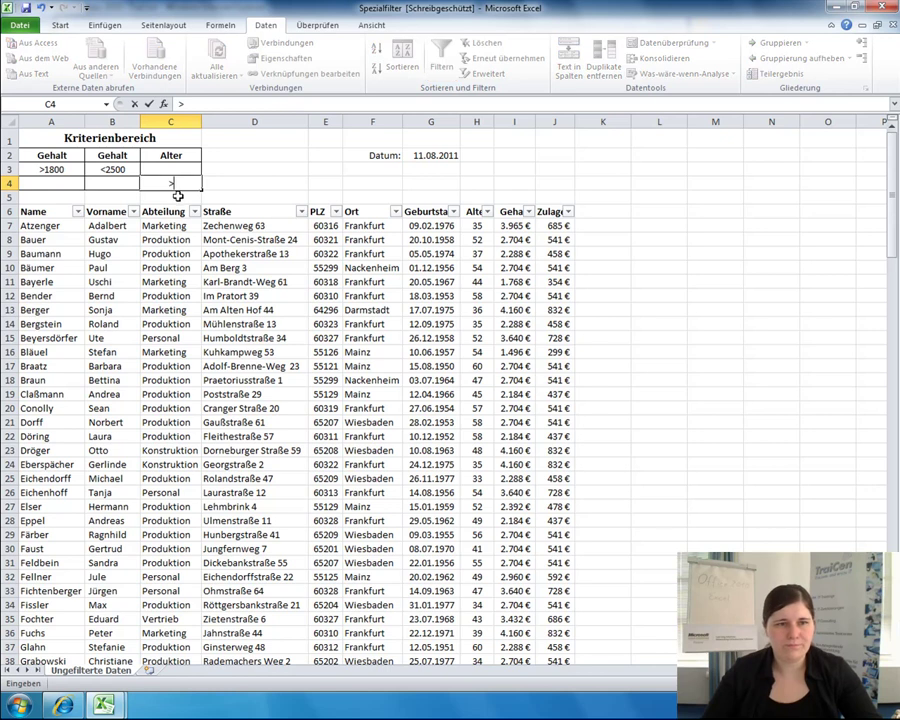
{"action": "type", "text": "40"}
{"action": "key", "text": "Return"}
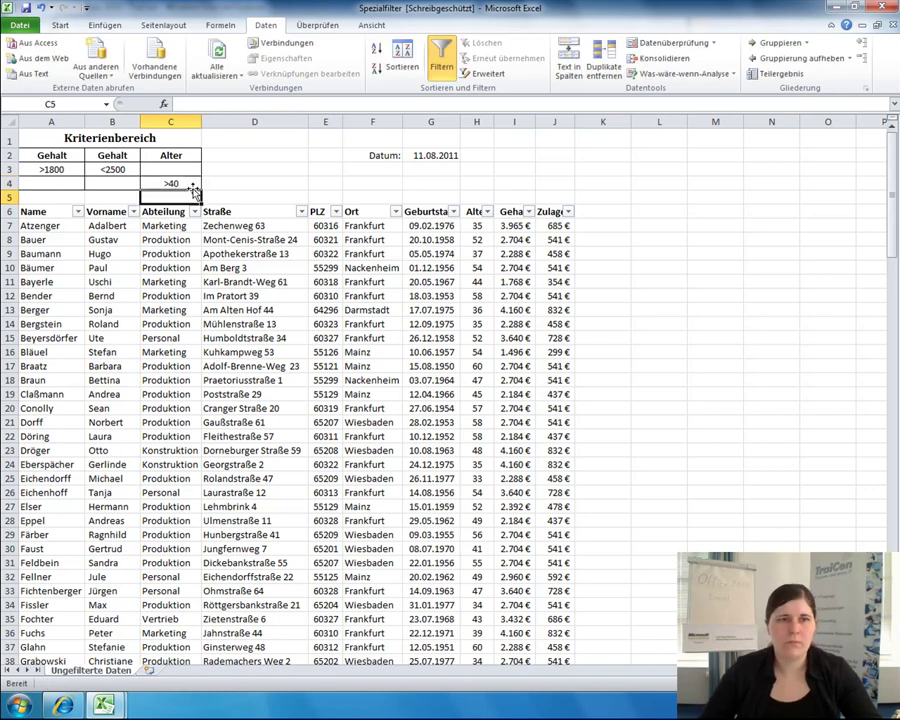
{"action": "left_click", "coordinate": [300, 267]}
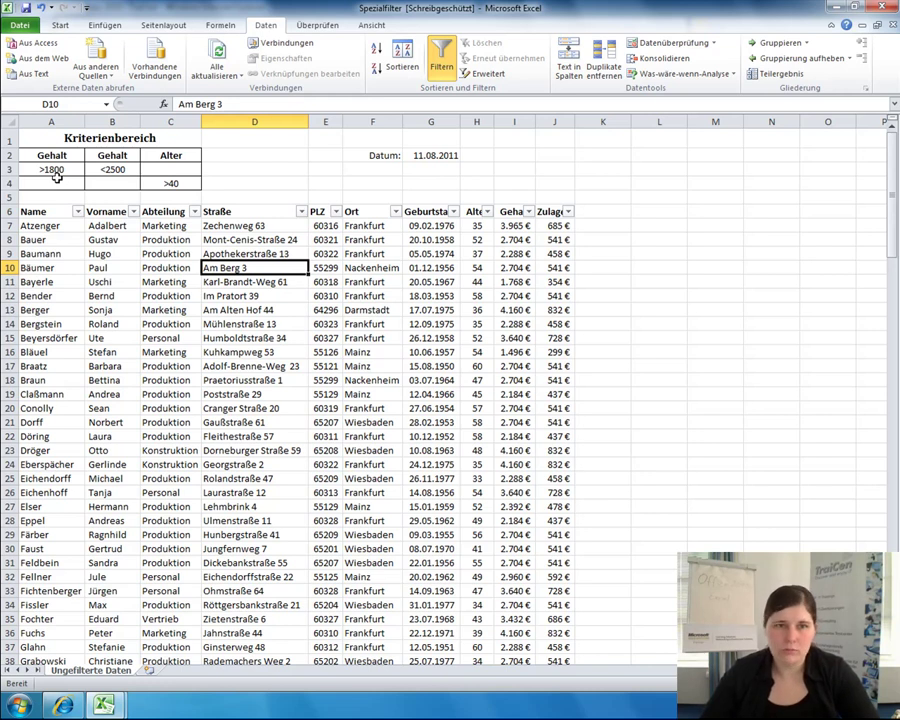
{"action": "left_click", "coordinate": [236, 155]}
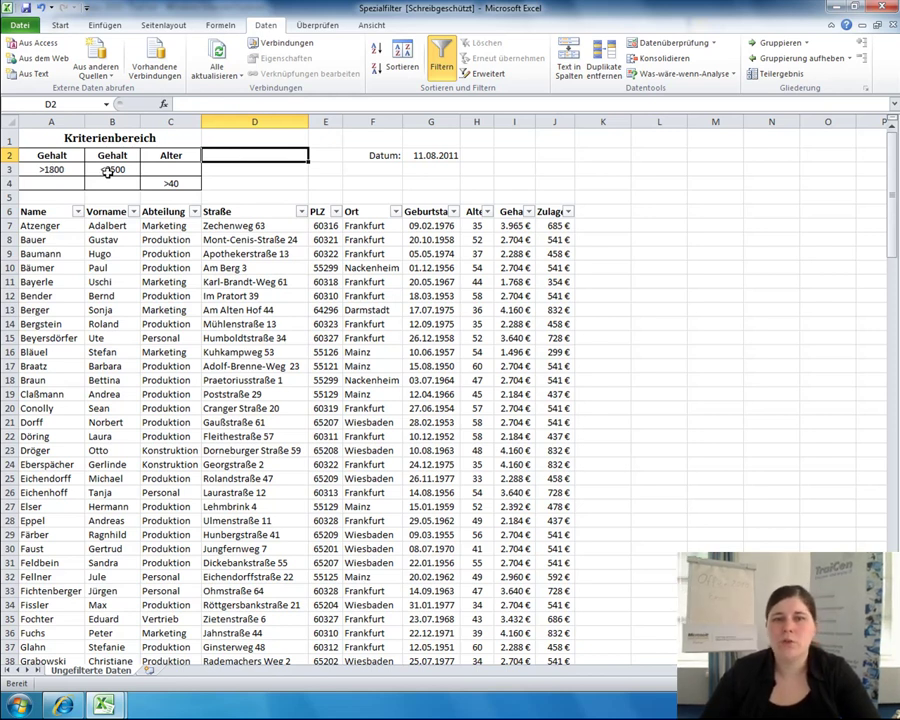
{"action": "left_click", "coordinate": [252, 170]}
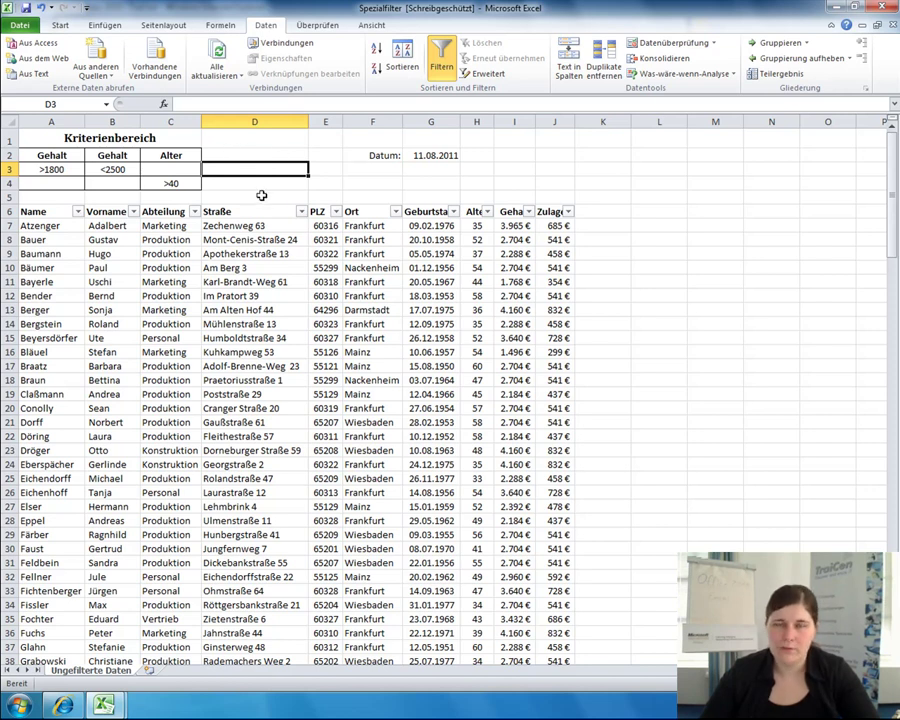
{"action": "left_click", "coordinate": [162, 169]}
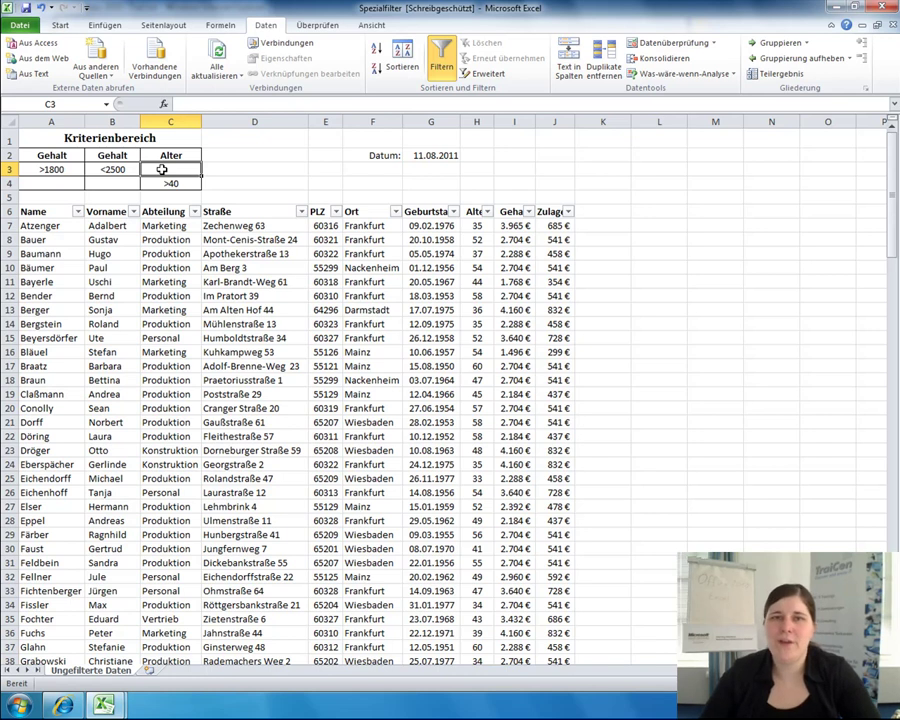
{"action": "left_click", "coordinate": [333, 352]}
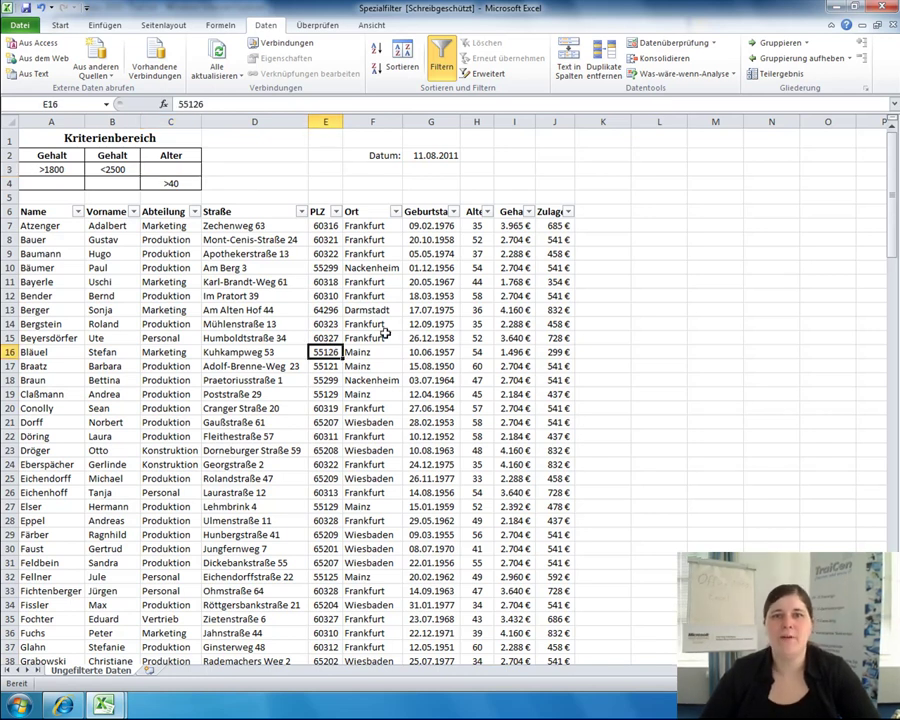
{"action": "left_click", "coordinate": [441, 60]}
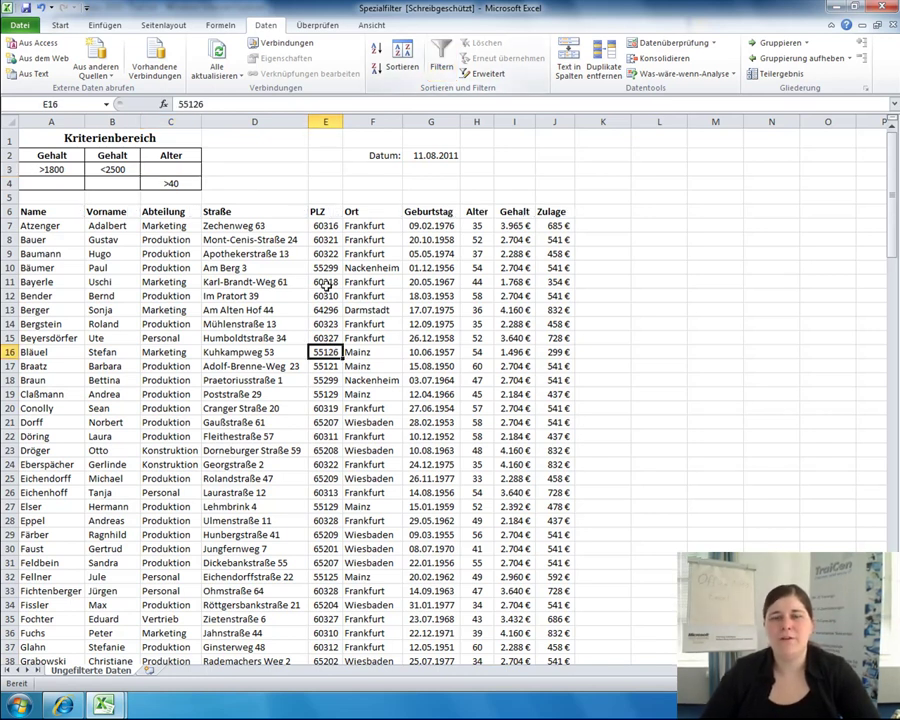
- Open Daten > Erweitert, move the dialog aside, and empty the Listenbereich and Kriterienbereich boxes
{"action": "left_click", "coordinate": [481, 78]}
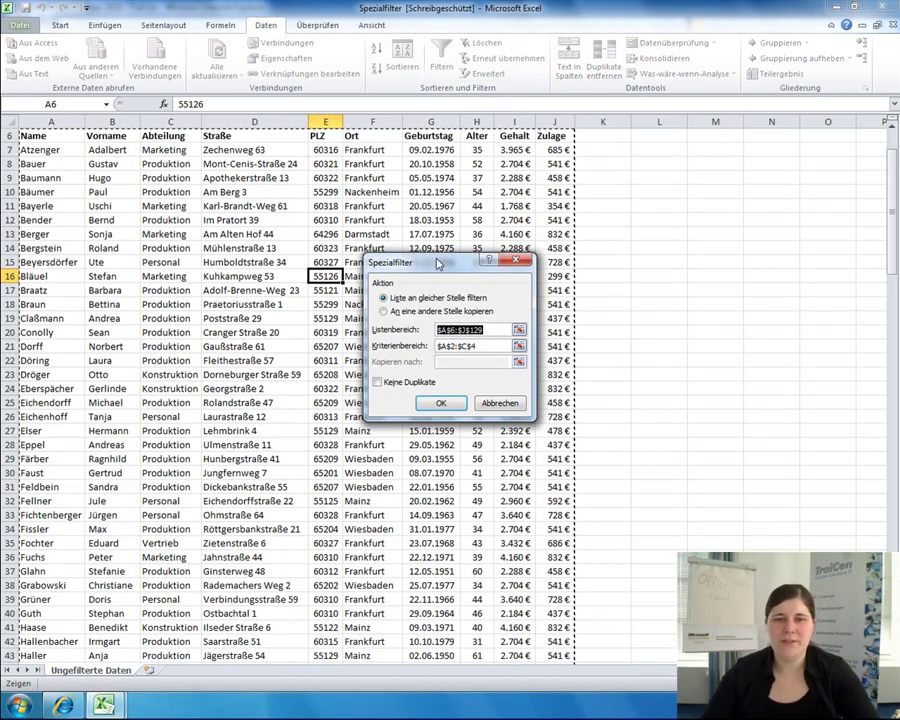
{"action": "left_click_drag", "start_coordinate": [430, 264], "coordinate": [487, 197]}
{"action": "double_click", "coordinate": [540, 279]}
{"action": "key", "text": "BackSpace"}
{"action": "left_click", "coordinate": [494, 264]}
{"action": "key", "text": "BackSpace"}
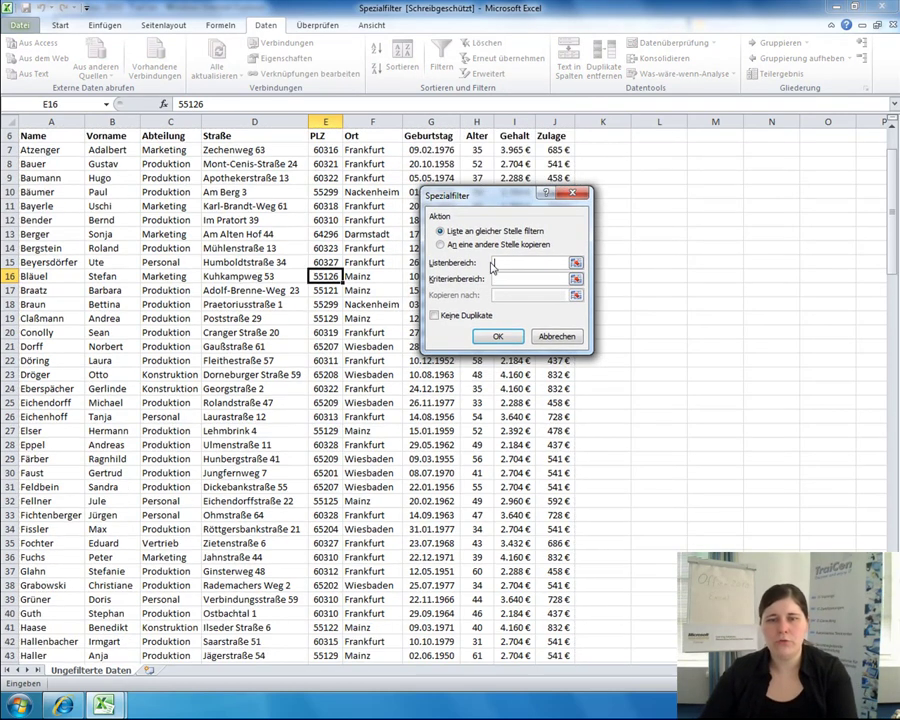
{"action": "left_click_drag", "start_coordinate": [500, 198], "coordinate": [488, 207]}
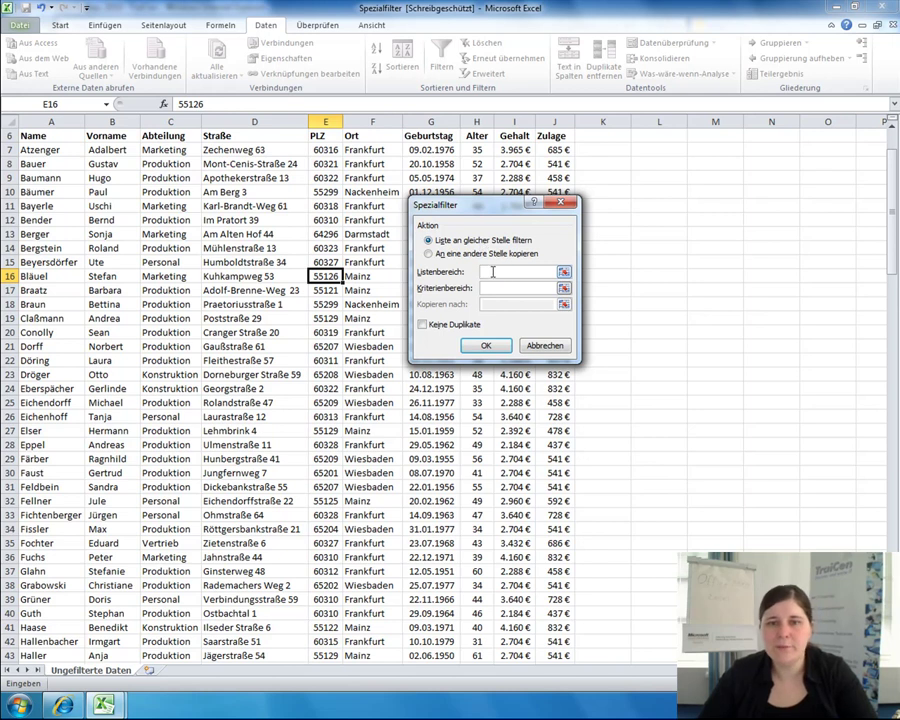
- Set the Listenbereich to the employee list $A$6:$J$129
{"action": "left_click", "coordinate": [45, 136]}
{"action": "key", "text": "ctrl+shift+Right"}
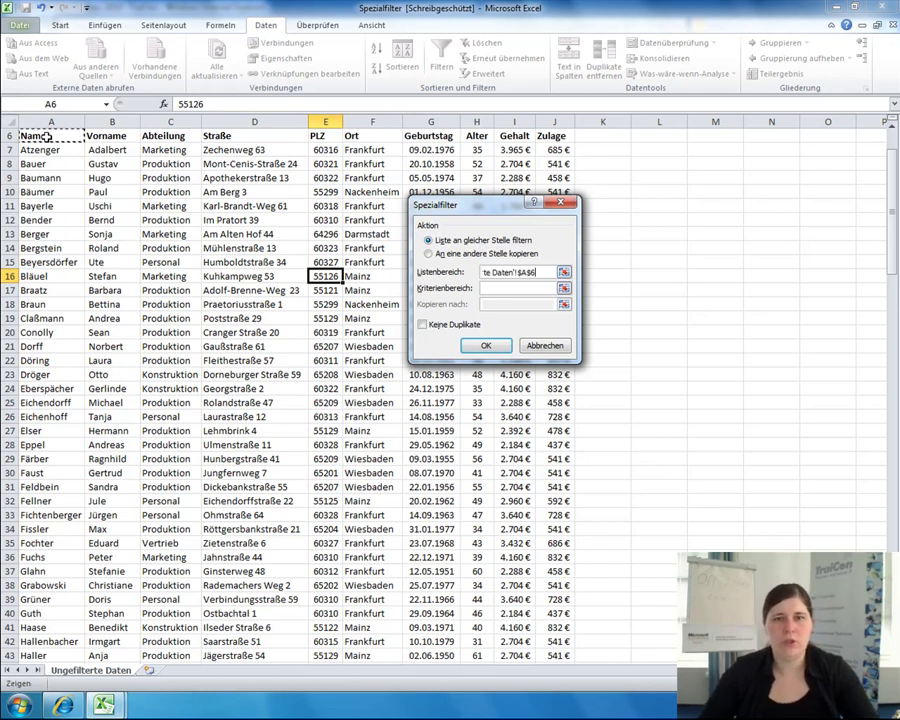
{"action": "key", "text": "ctrl+shift+Down"}
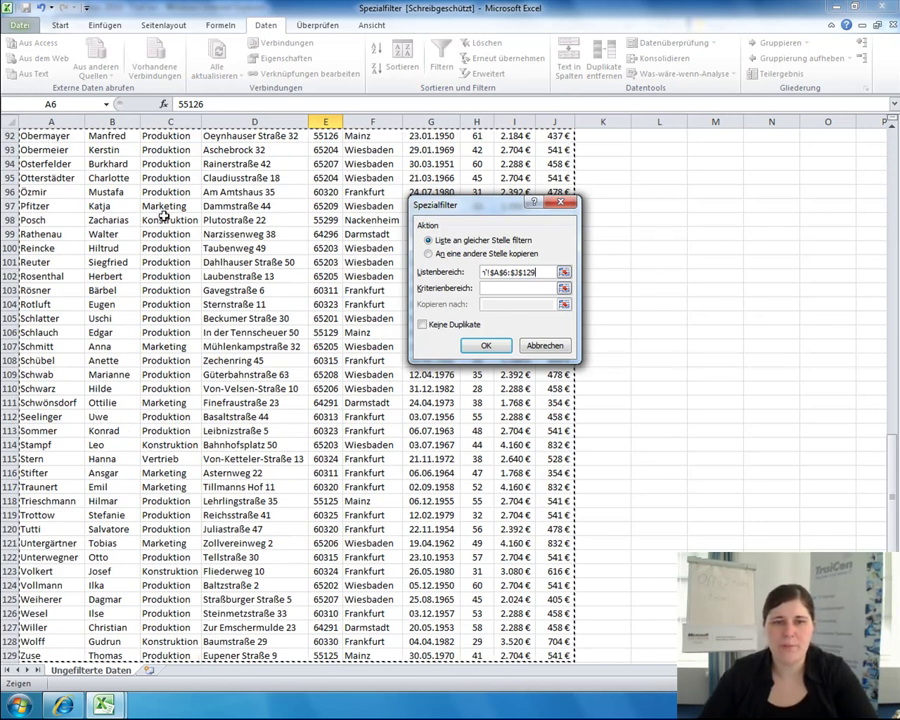
- Set the Kriterienbereich to the criteria block A2:C4 (Suchkriterien)
{"action": "left_click", "coordinate": [510, 287]}
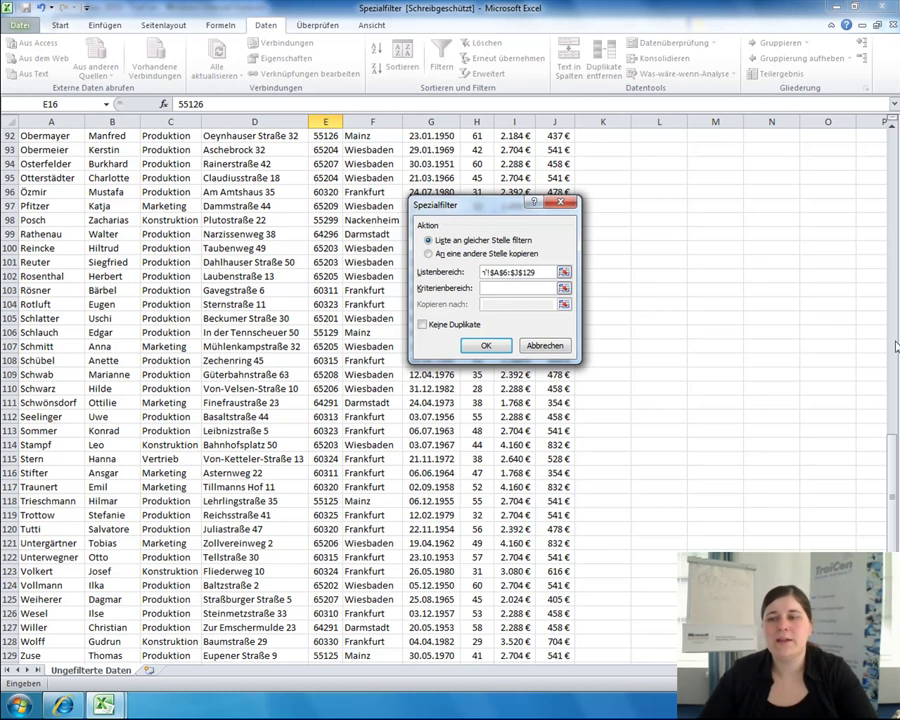
{"action": "left_click_drag", "start_coordinate": [893, 470], "coordinate": [893, 147]}
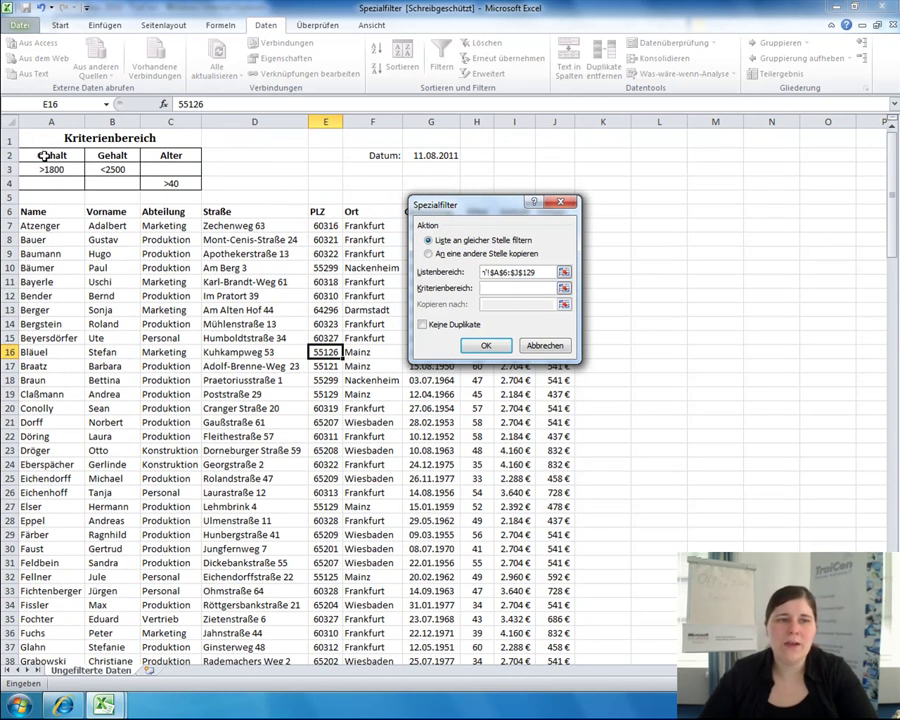
{"action": "left_click_drag", "start_coordinate": [43, 155], "coordinate": [172, 183]}
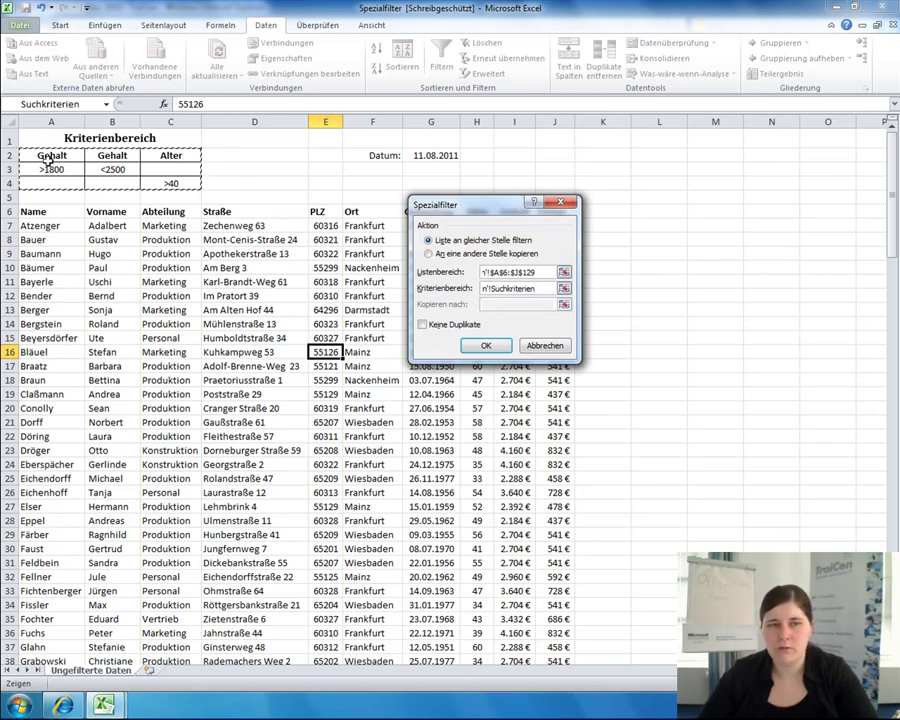
{"action": "left_click_drag", "start_coordinate": [52, 157], "coordinate": [220, 182]}
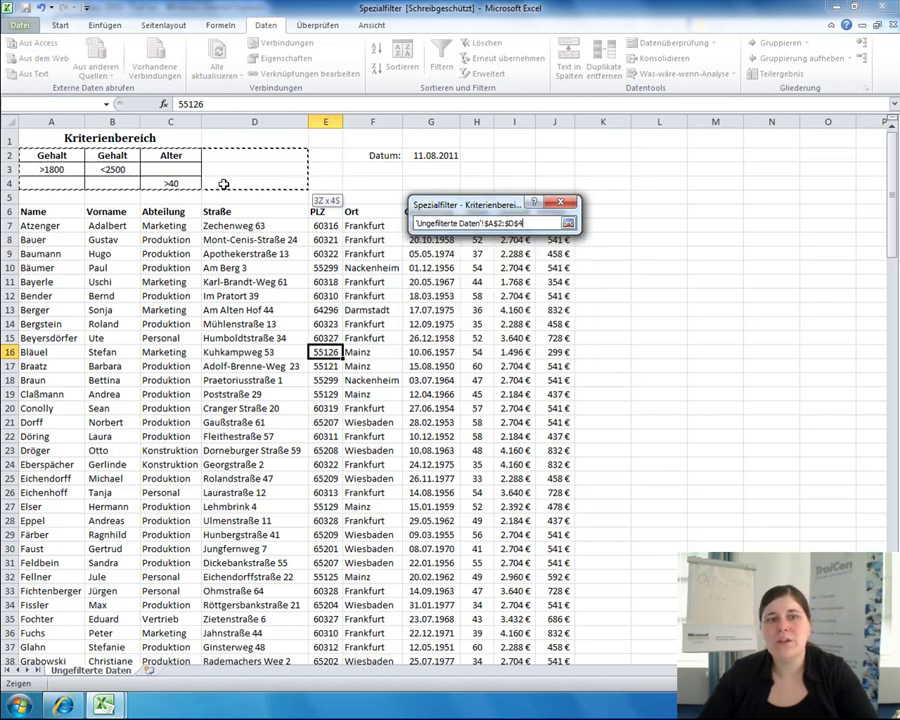
{"action": "left_click_drag", "start_coordinate": [52, 157], "coordinate": [171, 200]}
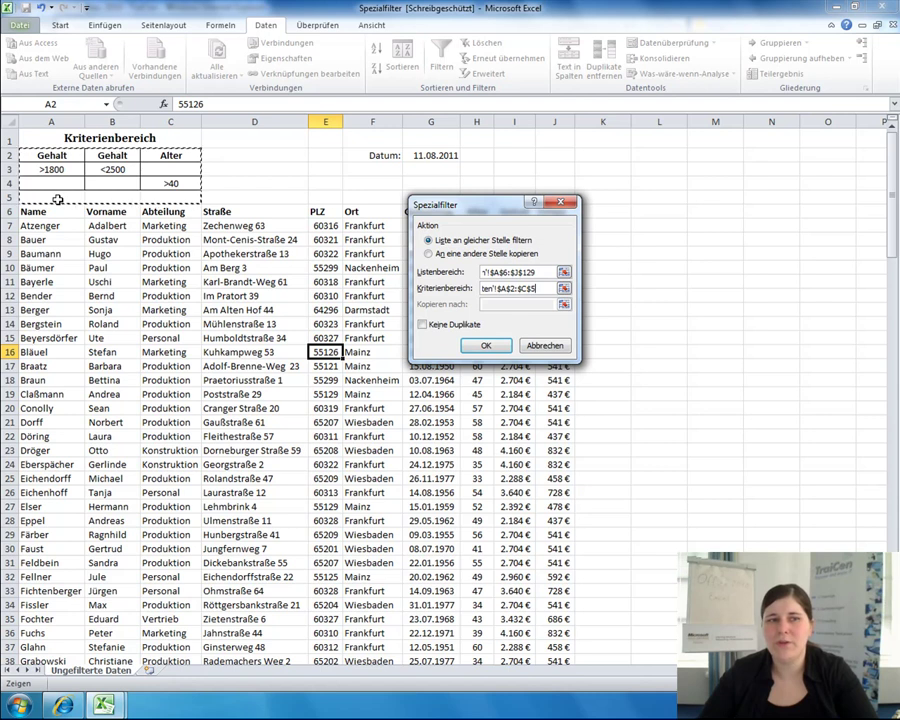
{"action": "left_click_drag", "start_coordinate": [58, 160], "coordinate": [166, 179]}
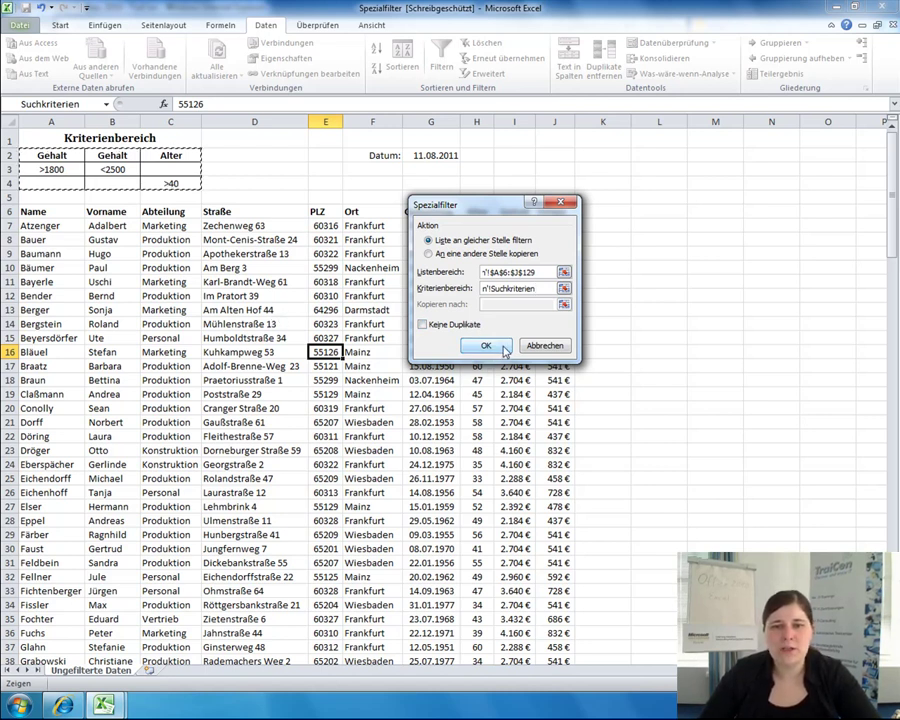
- Run the advanced filter in place and scroll through the 95 matching records
{"action": "left_click", "coordinate": [488, 345]}
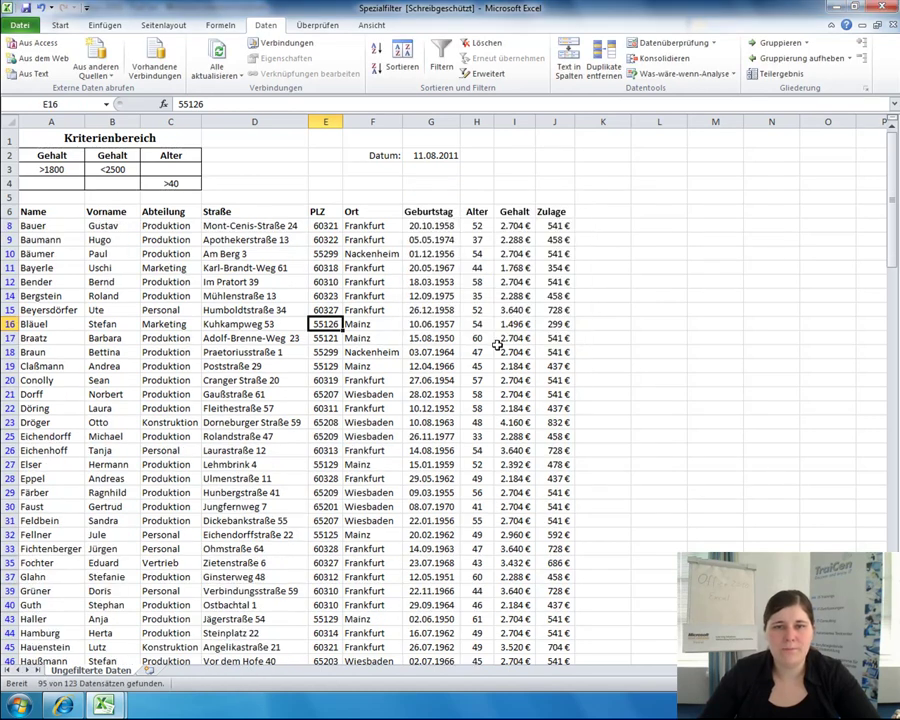
{"action": "left_click", "coordinate": [441, 295]}
{"action": "scroll", "coordinate": [441, 295], "scroll_direction": "down", "scroll_amount": 2}
{"action": "scroll", "coordinate": [441, 293], "scroll_direction": "down", "scroll_amount": 5}
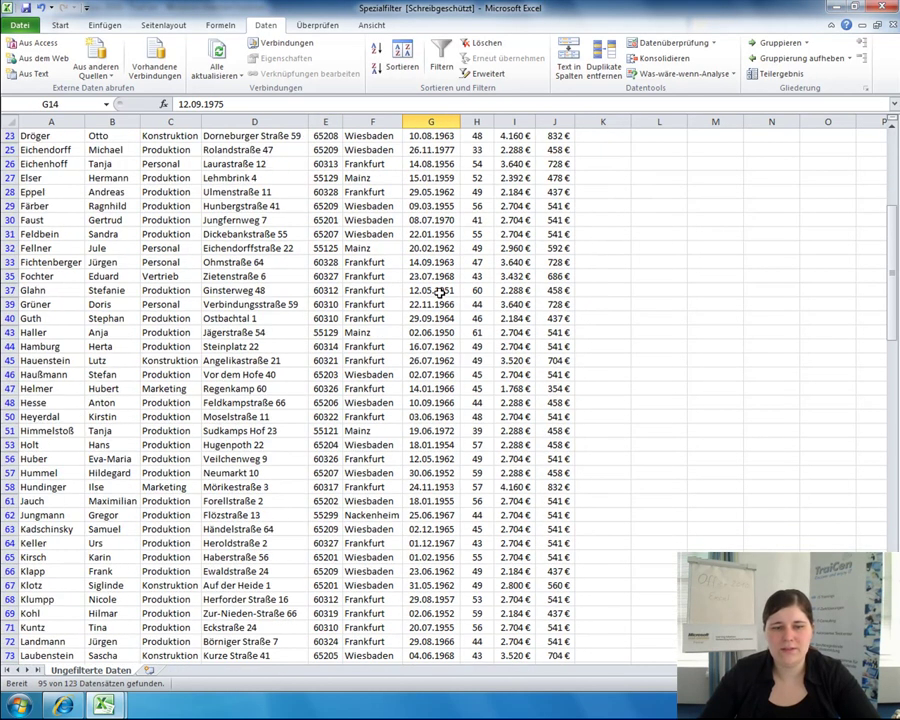
{"action": "scroll", "coordinate": [441, 291], "scroll_direction": "down", "scroll_amount": 4}
{"action": "scroll", "coordinate": [439, 288], "scroll_direction": "down", "scroll_amount": 1}
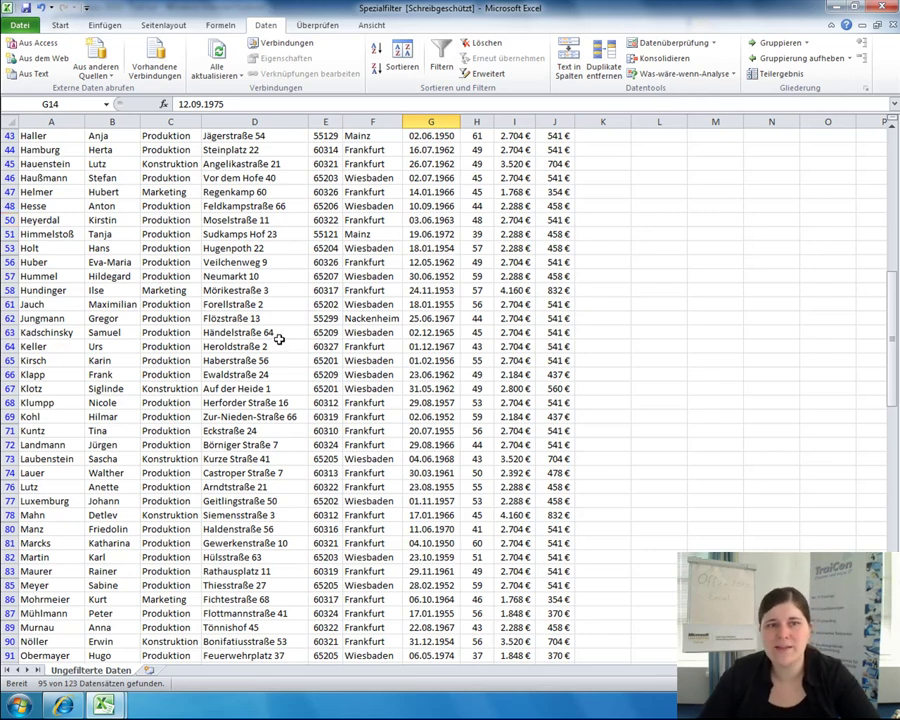
{"action": "scroll", "coordinate": [279, 340], "scroll_direction": "up", "scroll_amount": 2}
{"action": "scroll", "coordinate": [279, 340], "scroll_direction": "up", "scroll_amount": 4}
{"action": "scroll", "coordinate": [279, 340], "scroll_direction": "up", "scroll_amount": 4}
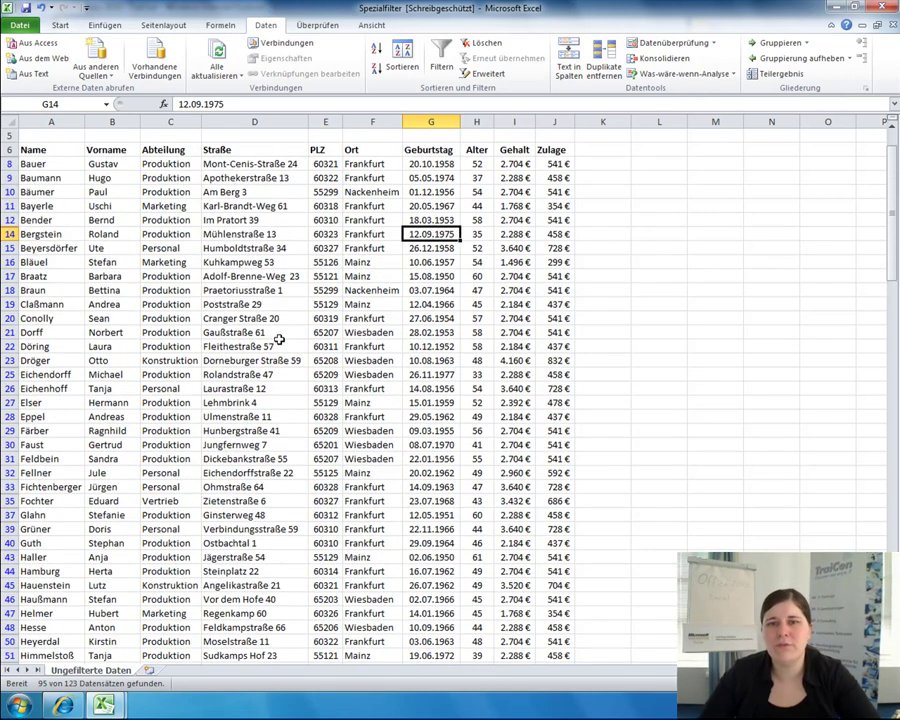
{"action": "scroll", "coordinate": [279, 340], "scroll_direction": "up", "scroll_amount": 2}
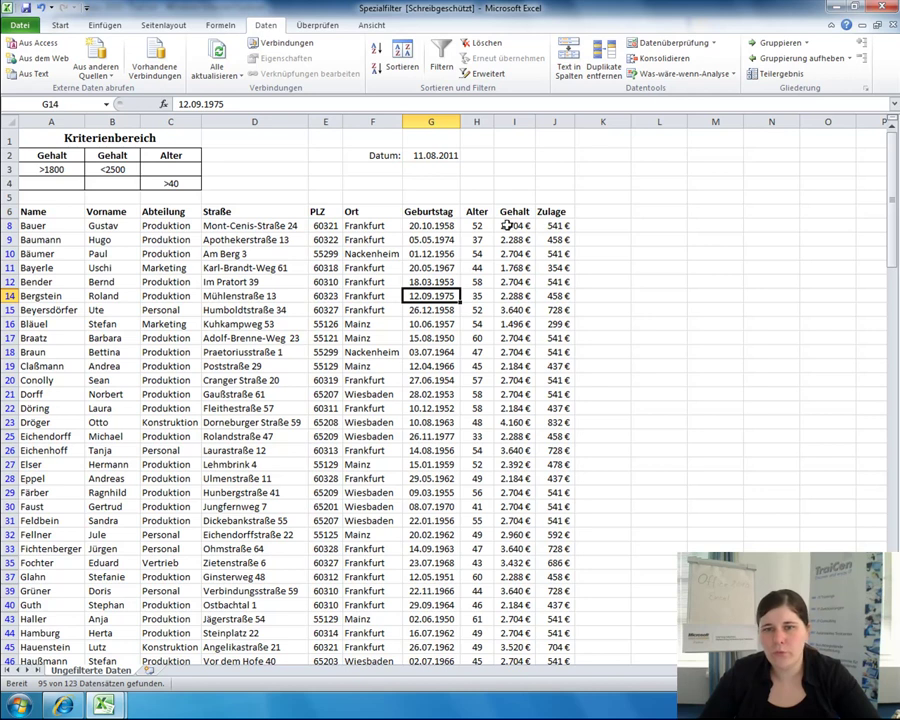
- Check the age formula and the 1768 salary in row 11 of the filtered list
{"action": "left_click", "coordinate": [472, 268]}
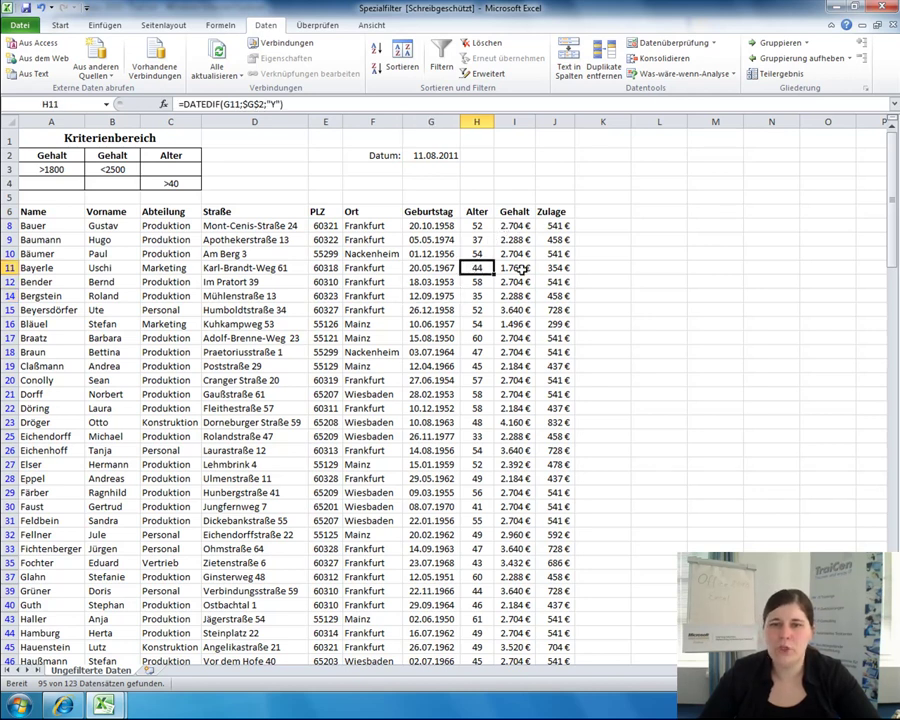
{"action": "left_click", "coordinate": [515, 268]}
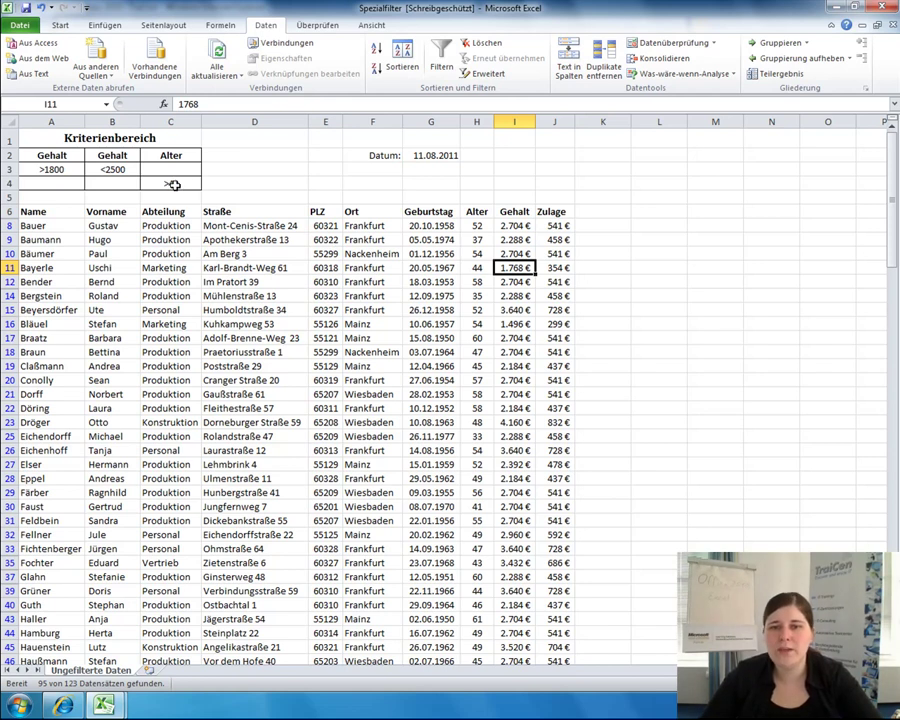
{"action": "left_click", "coordinate": [466, 268]}
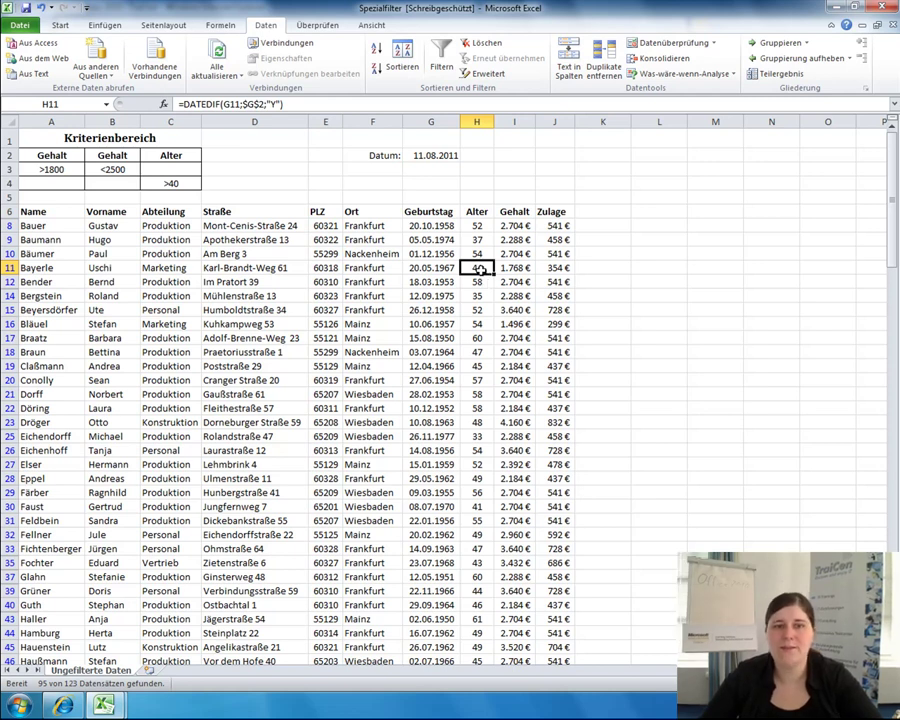
{"action": "left_click", "coordinate": [252, 251]}
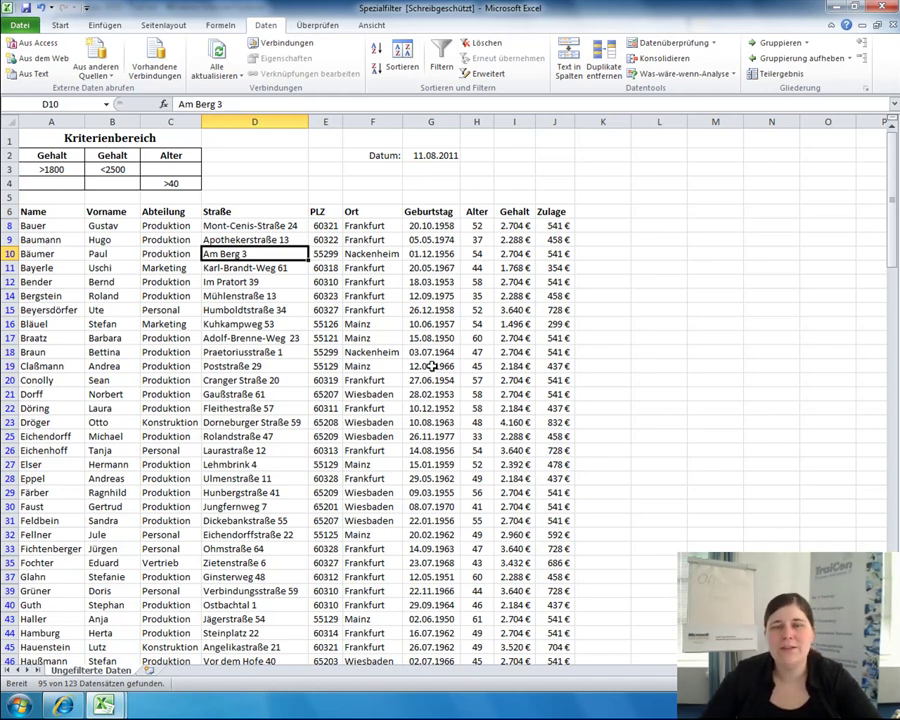
- Change the age criterion in C4 from >40 to >50
{"action": "left_click", "coordinate": [176, 184]}
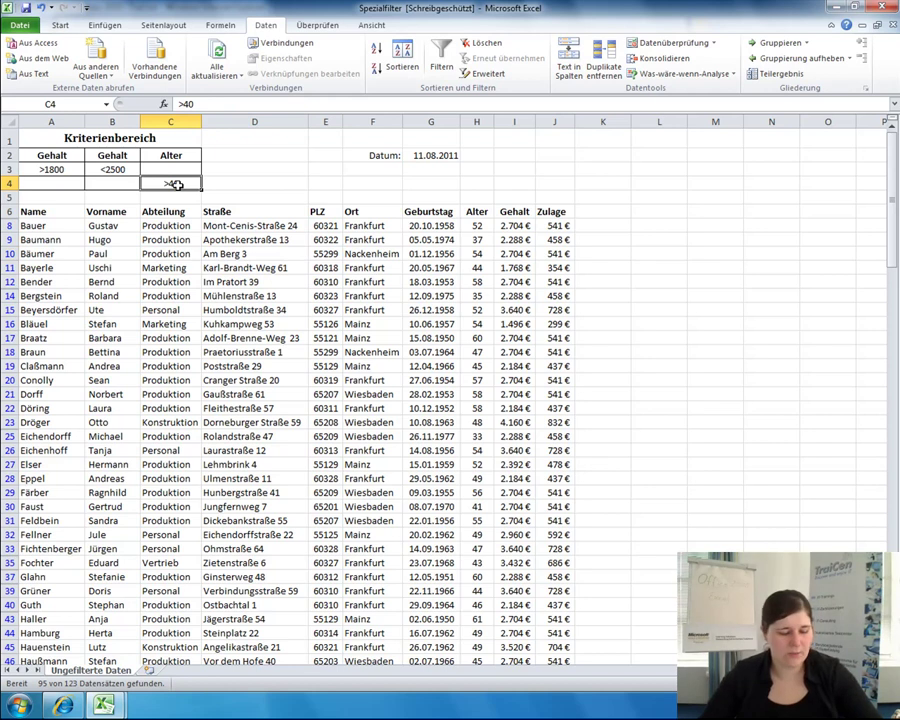
{"action": "type", "text": ">50"}
{"action": "key", "text": "Return"}
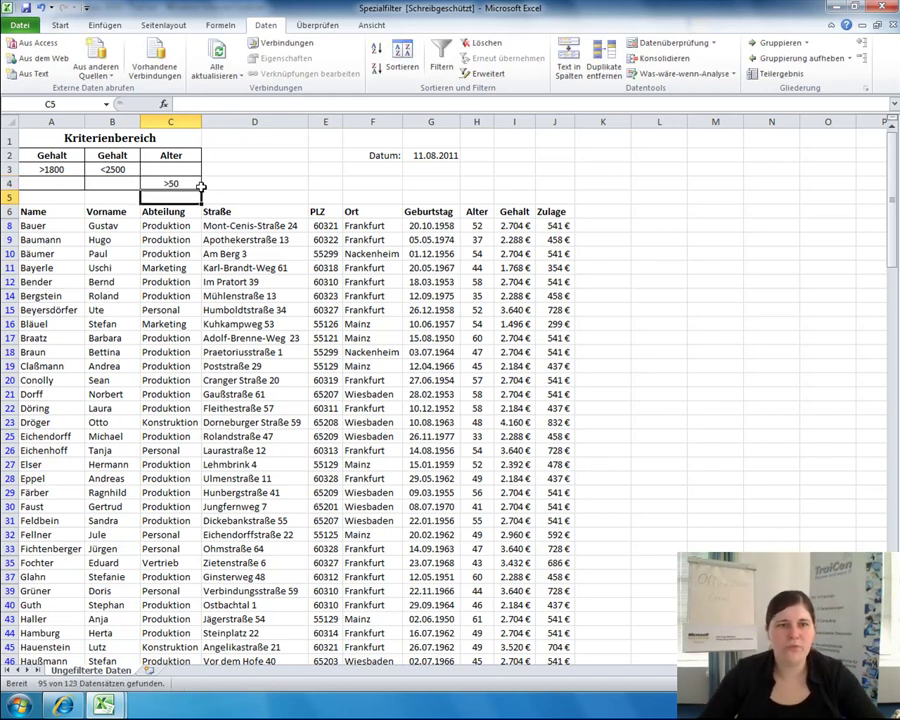
- Re-run the advanced filter, leaving 63 of 123 employees listed
{"action": "left_click", "coordinate": [257, 282]}
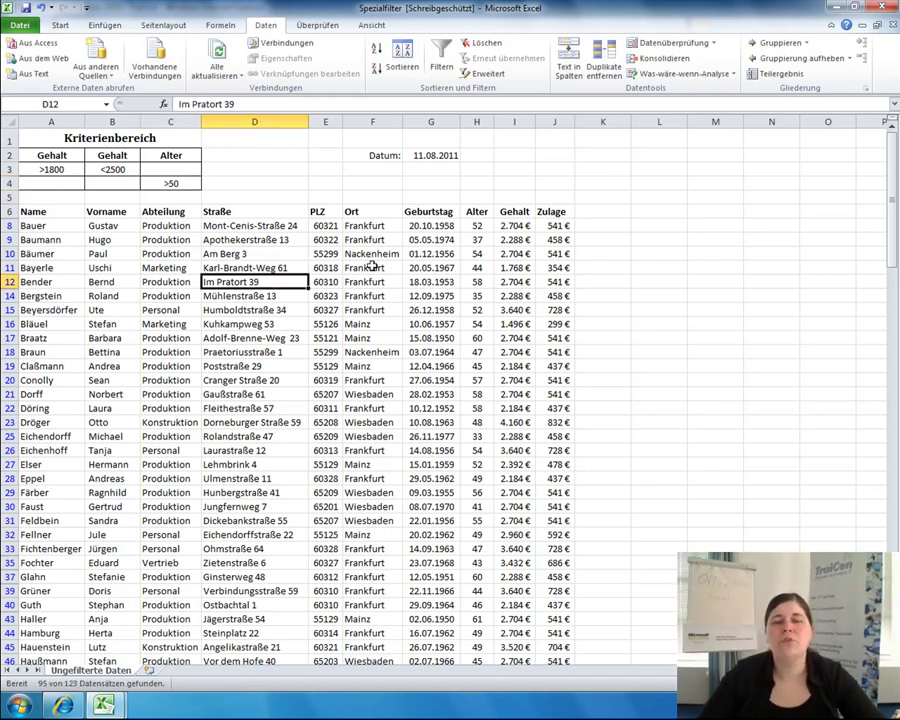
{"action": "left_click", "coordinate": [484, 78]}
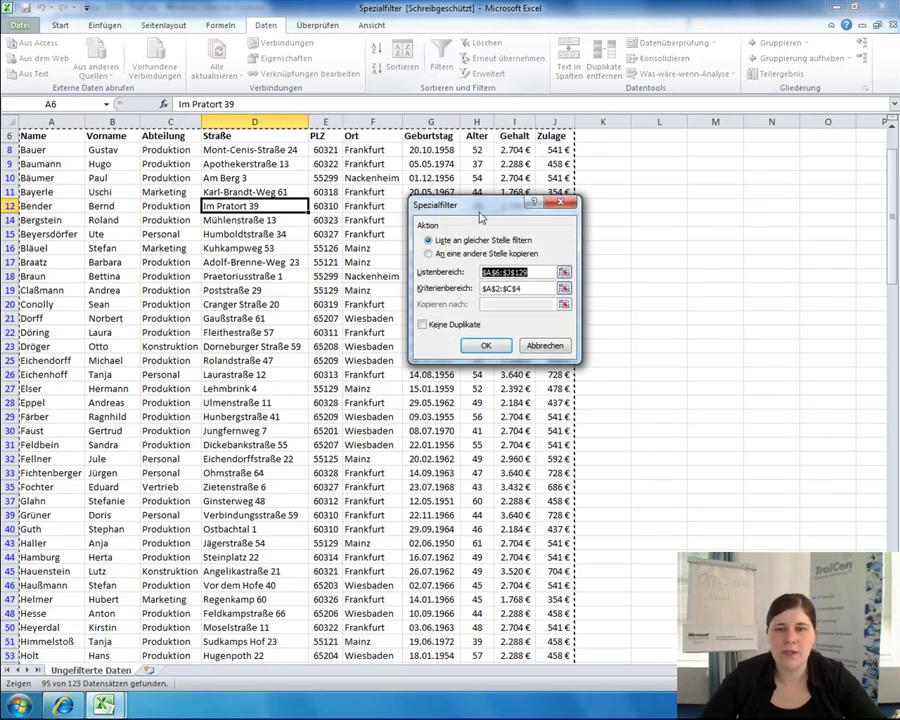
{"action": "left_click", "coordinate": [480, 344]}
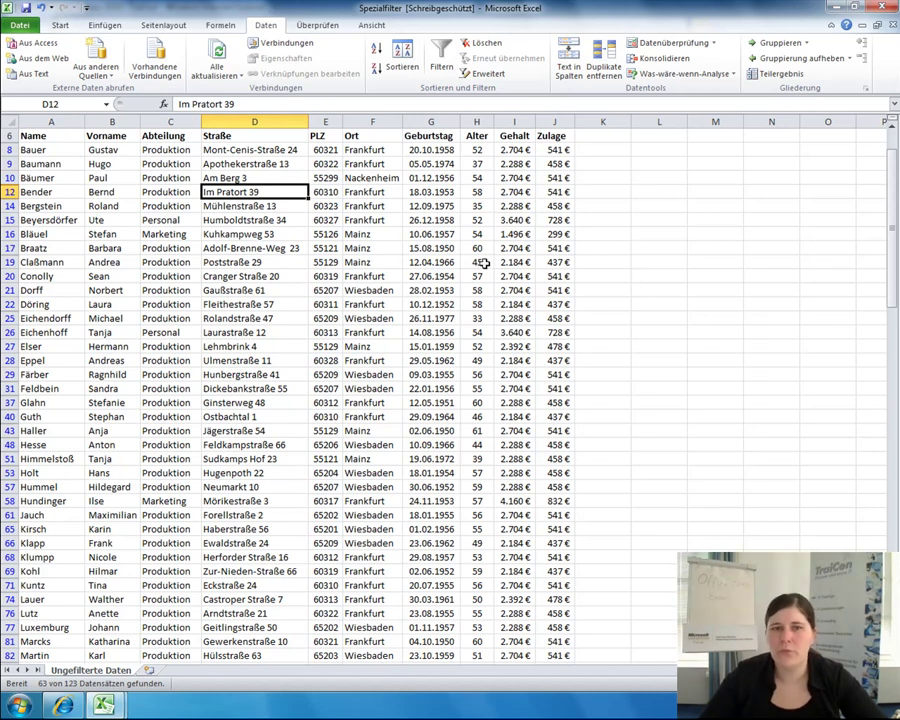
{"action": "scroll", "coordinate": [500, 263], "scroll_direction": "up", "scroll_amount": 2}
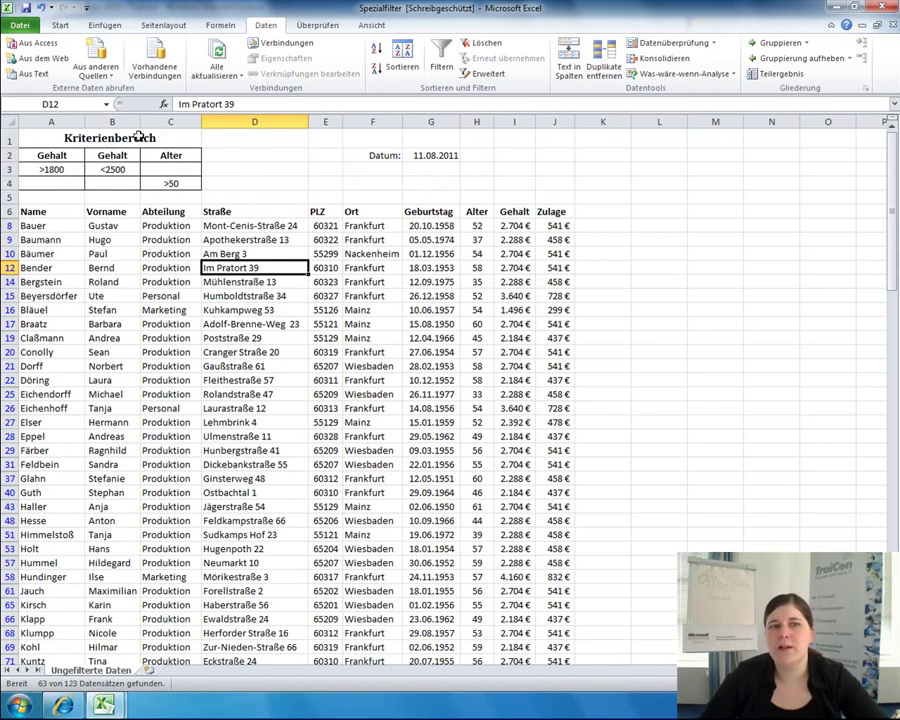
{"action": "left_click", "coordinate": [231, 154]}
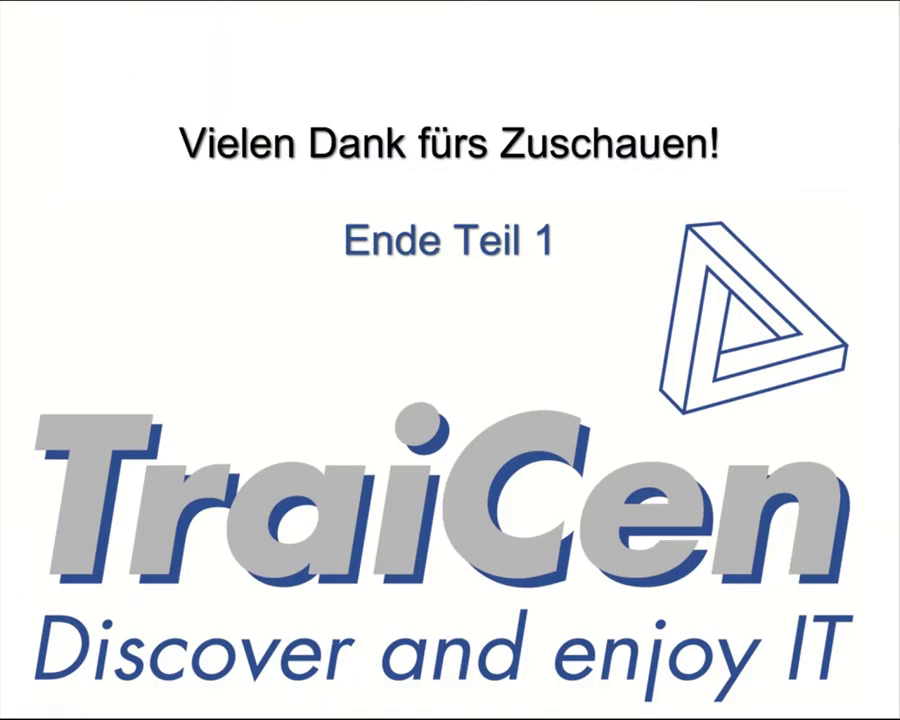